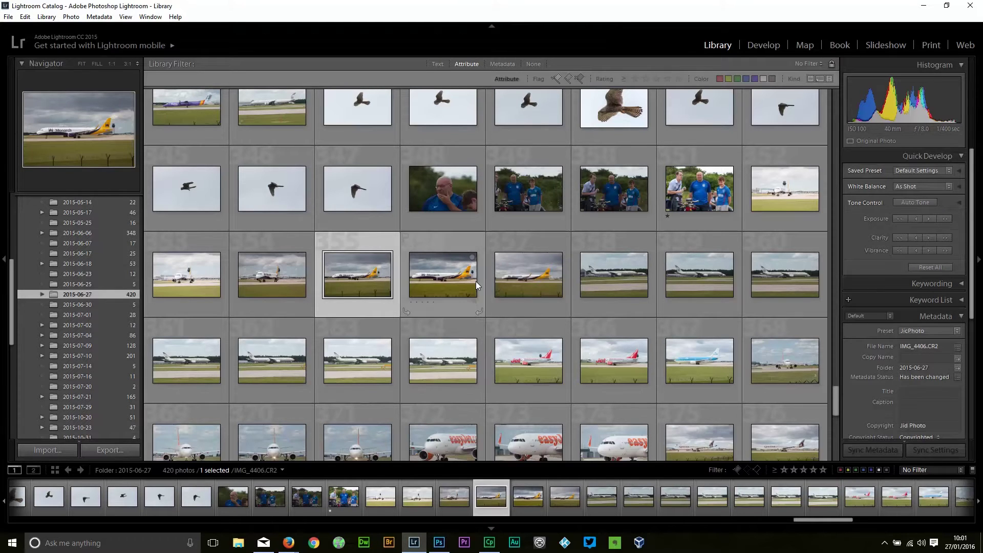
Step: Open the Monarch aircraft photo IMG_4406.CR2 and inspect the nose, fuselage and tail at 1:1 magnification without the surrounding panels
{"action": "double_click", "coordinate": [349, 288]}
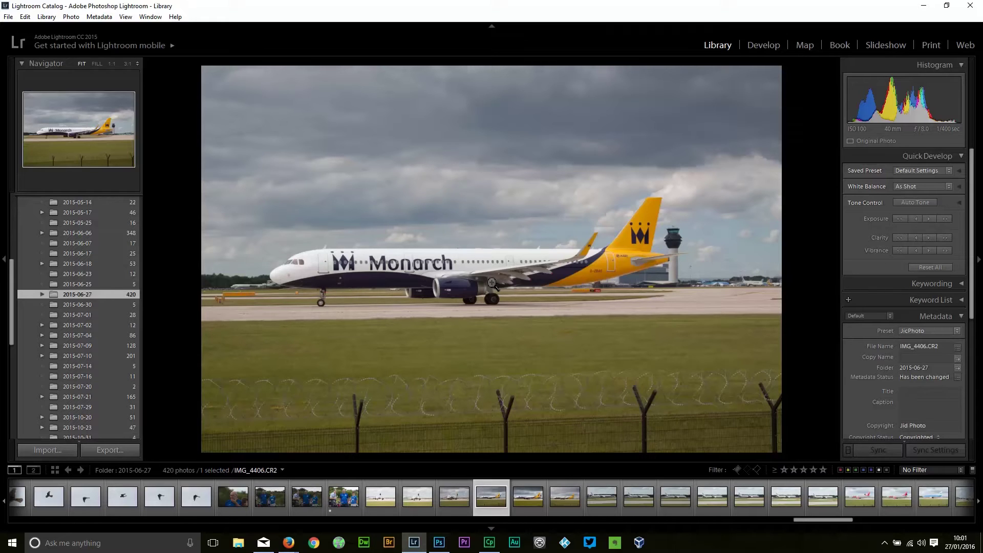
{"action": "left_click", "coordinate": [291, 283]}
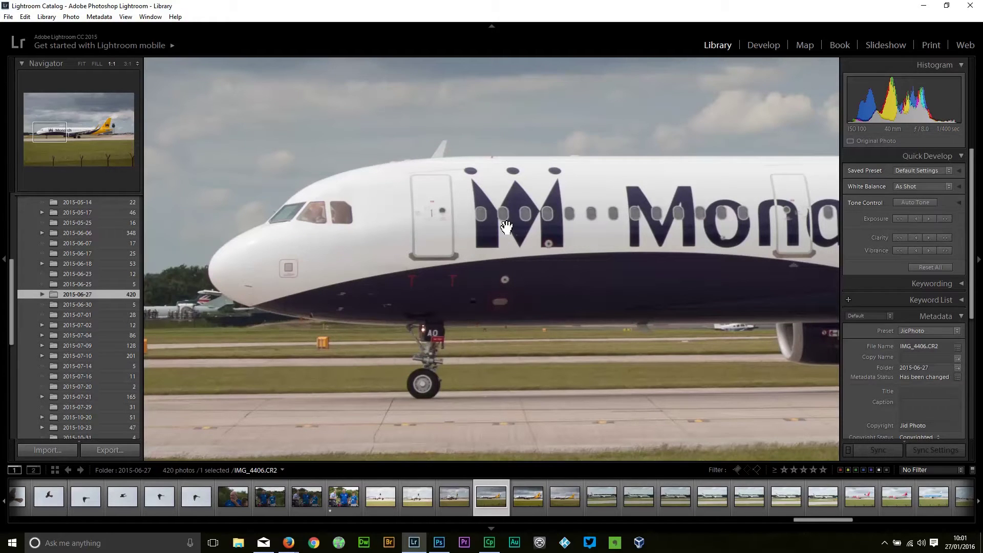
{"action": "key", "text": "shift+Tab"}
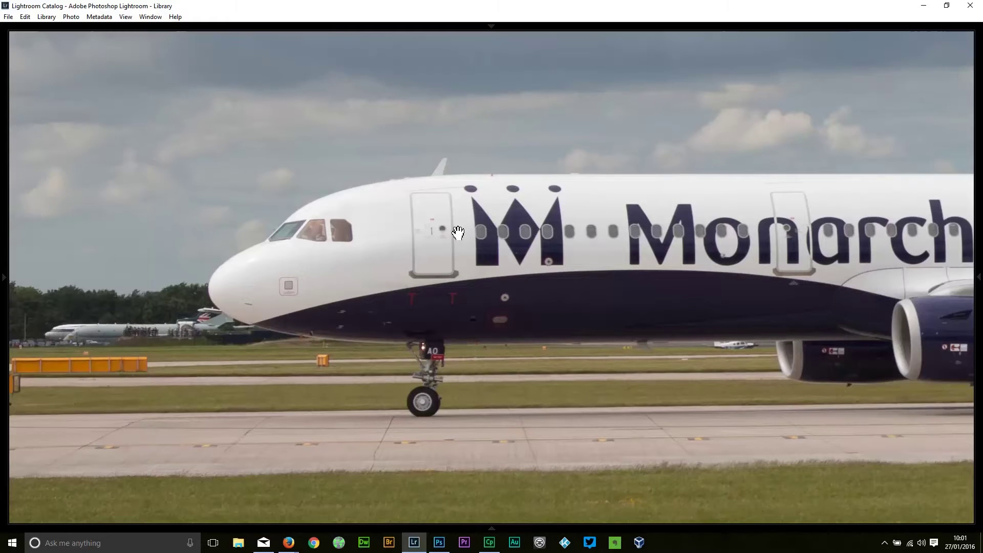
{"action": "left_click", "coordinate": [611, 265]}
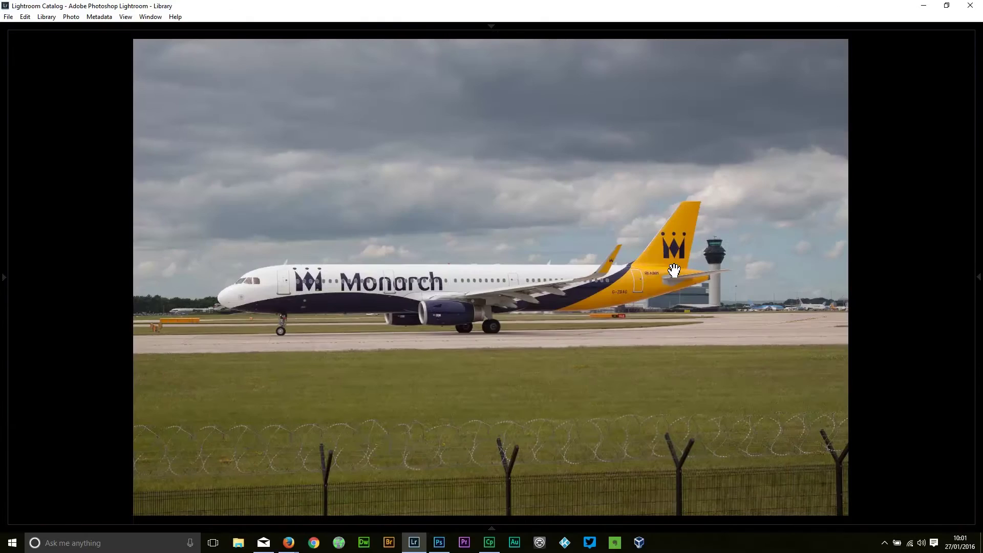
{"action": "left_click", "coordinate": [644, 268]}
{"action": "left_click", "coordinate": [645, 268]}
{"action": "left_click", "coordinate": [646, 267]}
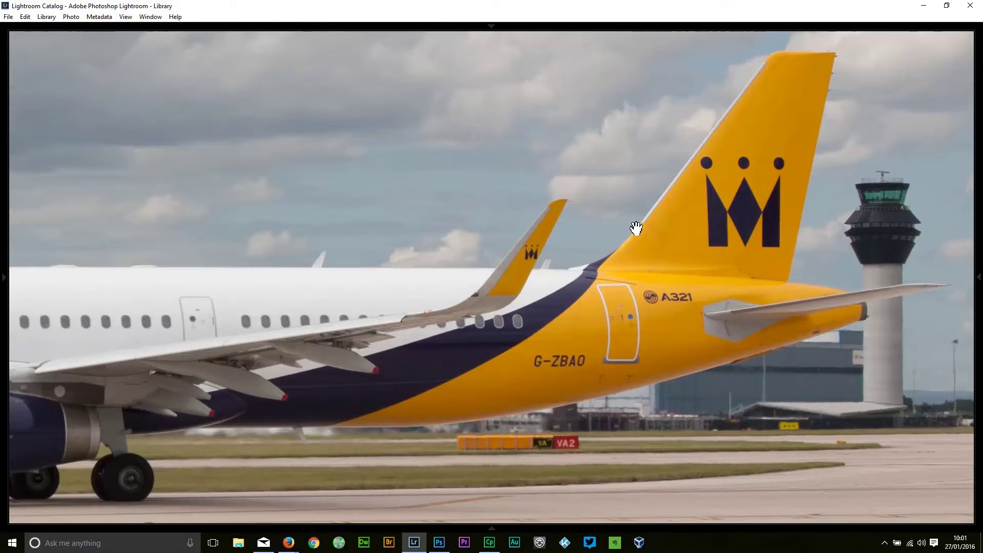
{"action": "left_click_drag", "start_coordinate": [246, 333], "coordinate": [477, 313]}
{"action": "left_click_drag", "start_coordinate": [188, 362], "coordinate": [590, 292]}
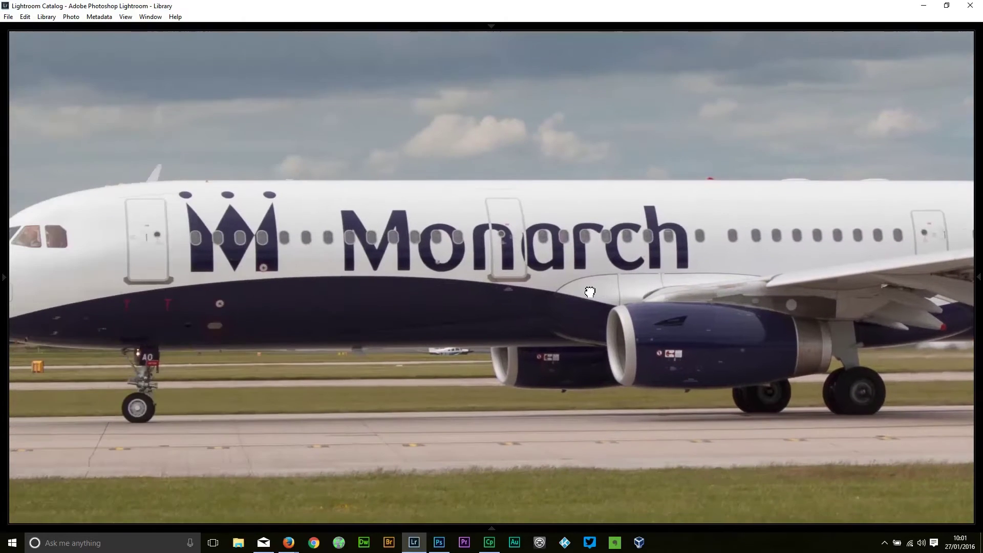
{"action": "left_click_drag", "start_coordinate": [344, 279], "coordinate": [532, 279]}
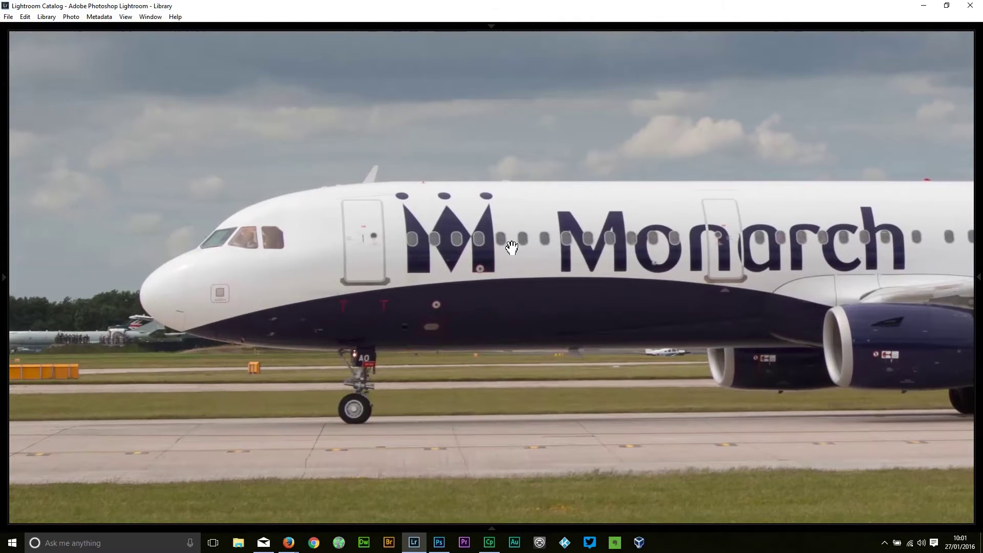
{"action": "key", "text": "shift+Tab"}
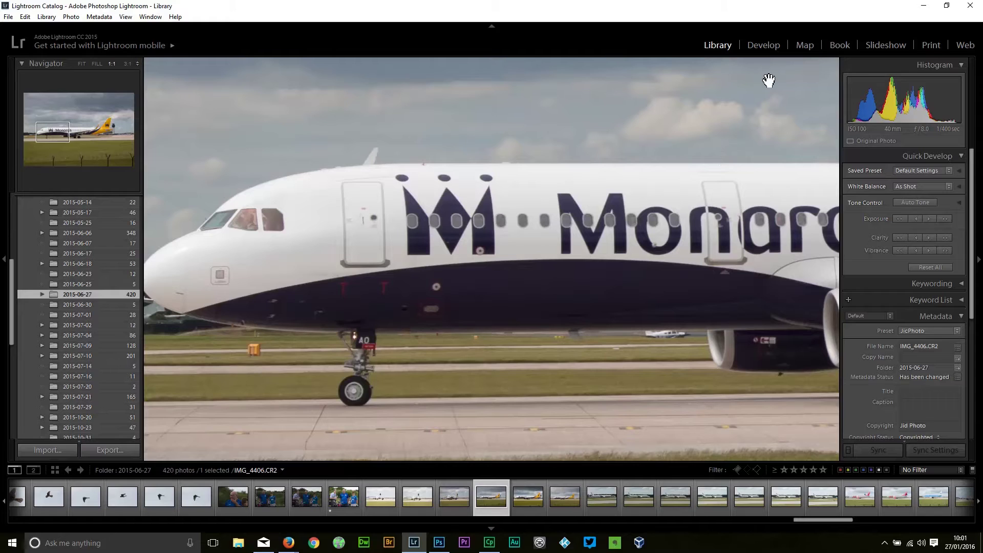
Step: Bring the photo into the Develop module and set Highlights to −50 and Shadows to +50
{"action": "left_click", "coordinate": [761, 47]}
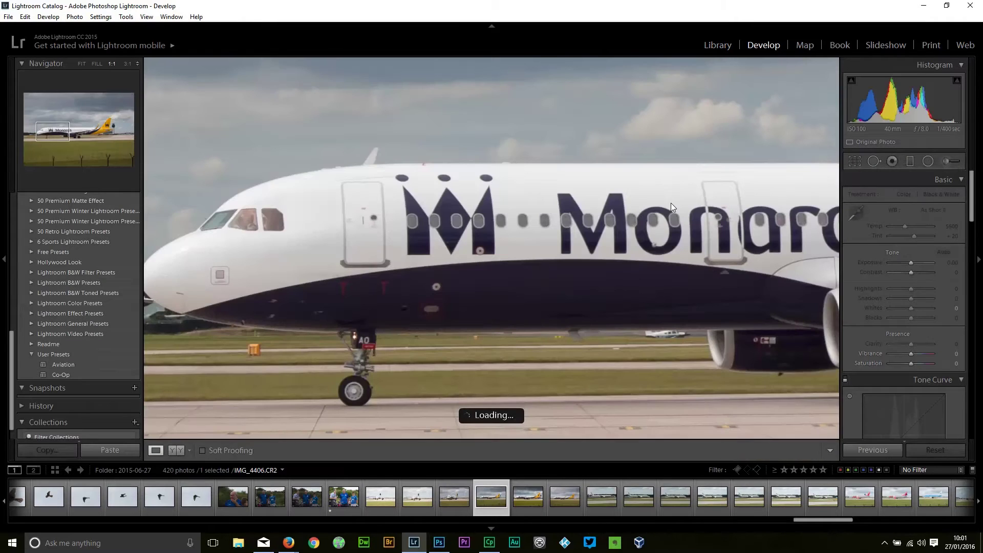
{"action": "left_click_drag", "start_coordinate": [437, 251], "coordinate": [482, 247]}
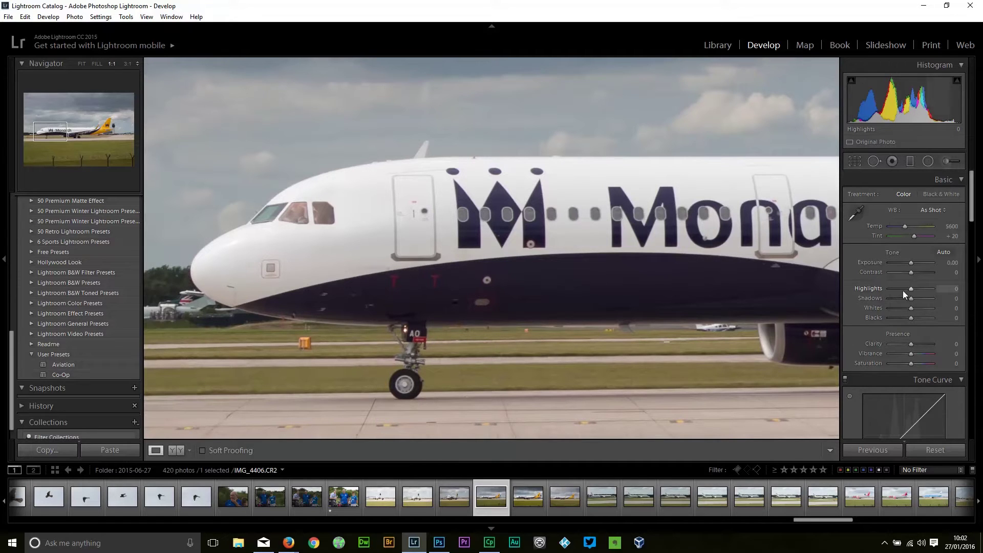
{"action": "left_click", "coordinate": [82, 63]}
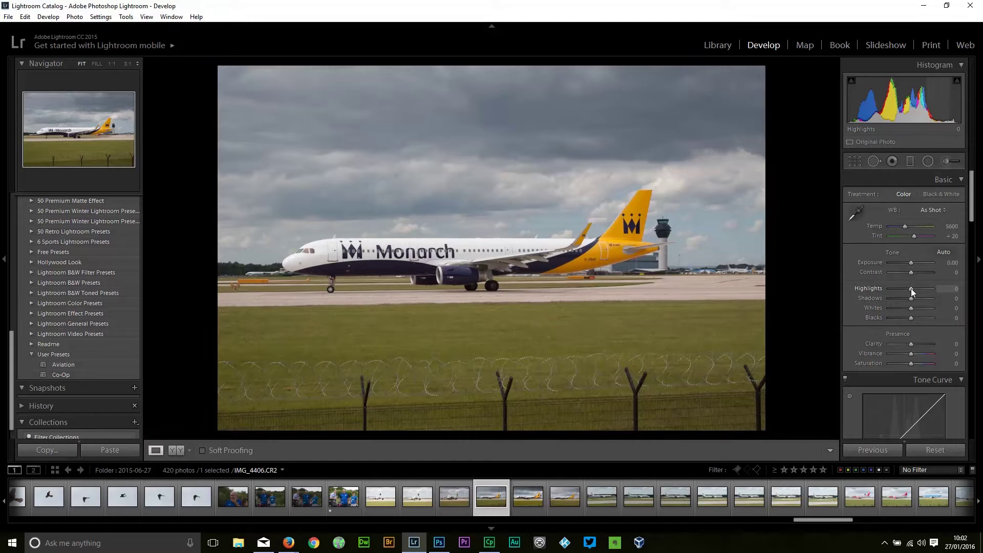
{"action": "scroll", "coordinate": [910, 288], "scroll_direction": "down", "scroll_amount": 8}
{"action": "scroll", "coordinate": [911, 292], "scroll_direction": "down", "scroll_amount": 2}
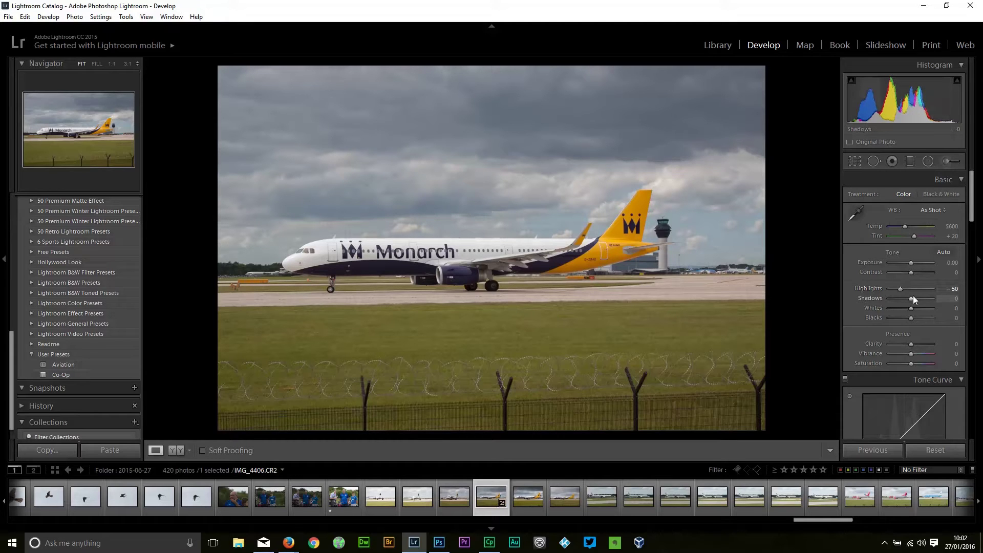
{"action": "scroll", "coordinate": [912, 298], "scroll_direction": "up", "scroll_amount": 7}
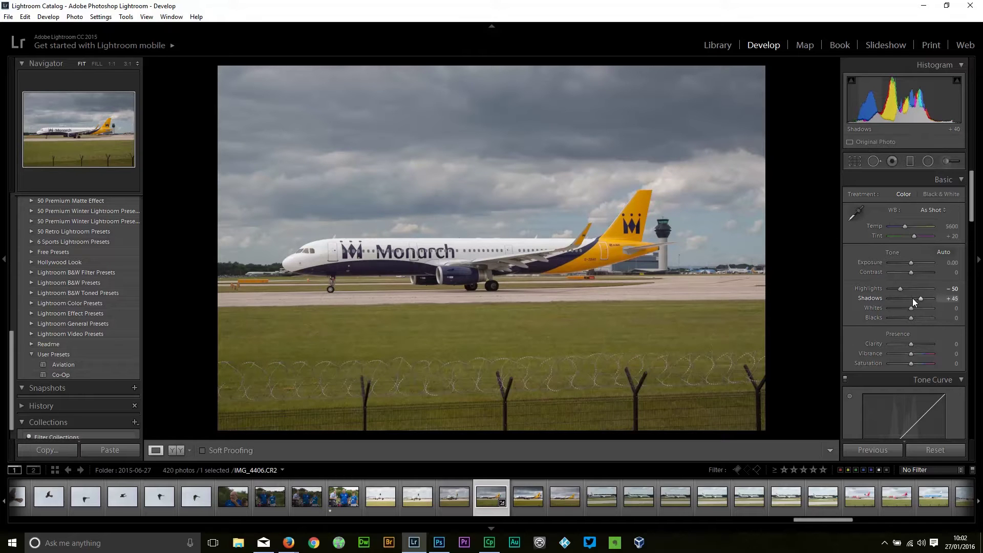
{"action": "scroll", "coordinate": [912, 297], "scroll_direction": "up", "scroll_amount": 1}
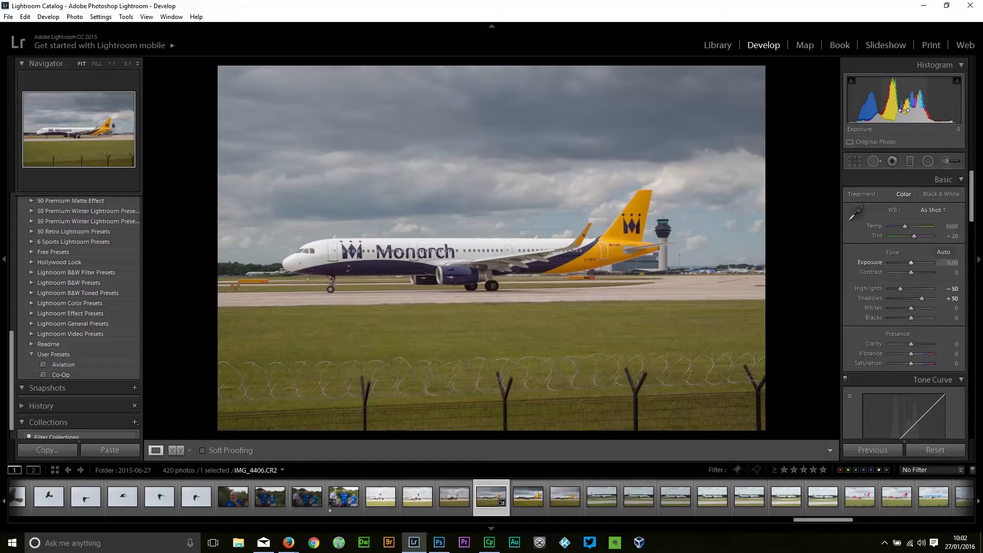
Step: Try raising the Exposure to +0.88 and to about +0.70, resetting it to 0.00 each time
{"action": "left_click_drag", "start_coordinate": [904, 109], "coordinate": [914, 110]}
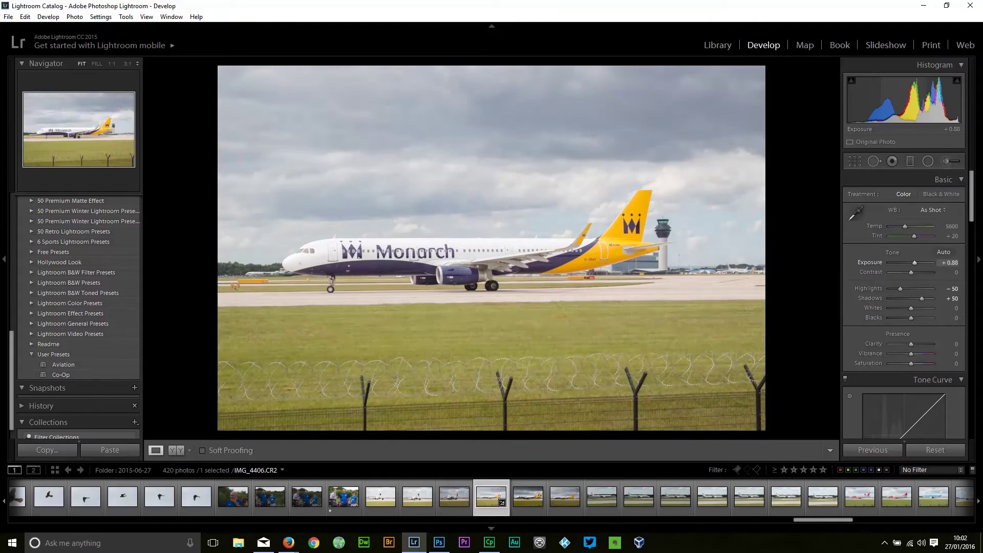
{"action": "double_click", "coordinate": [871, 261]}
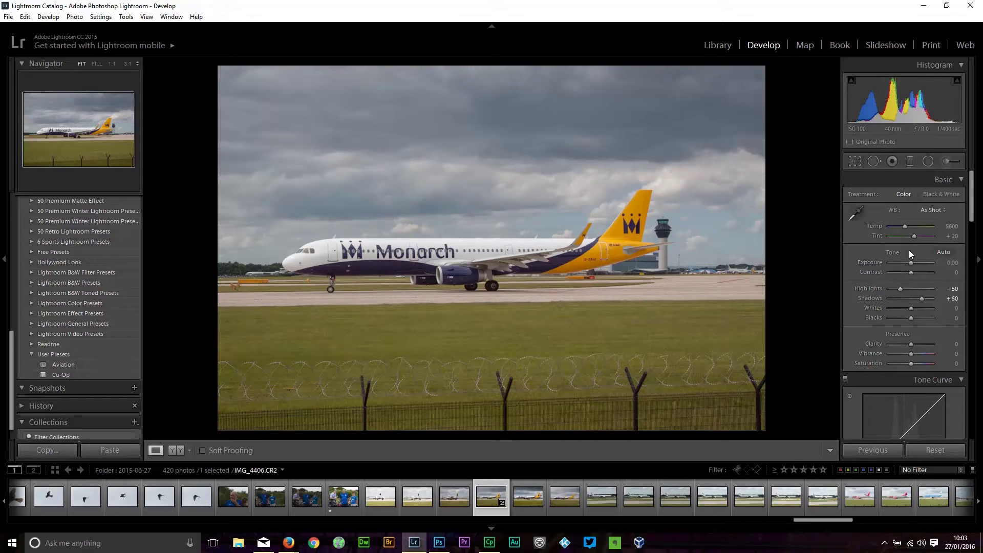
{"action": "left_click_drag", "start_coordinate": [910, 264], "coordinate": [912, 264]}
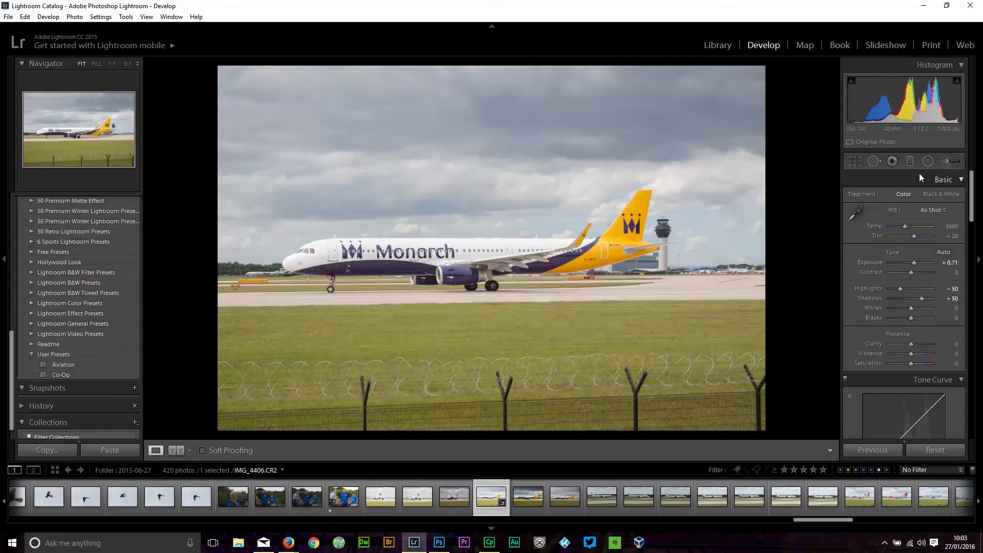
{"action": "mouse_move", "coordinate": [914, 105]}
{"action": "left_mouse_down"}
{"action": "mouse_move", "coordinate": [891, 105]}
{"action": "mouse_move", "coordinate": [915, 105]}
{"action": "left_mouse_up"}
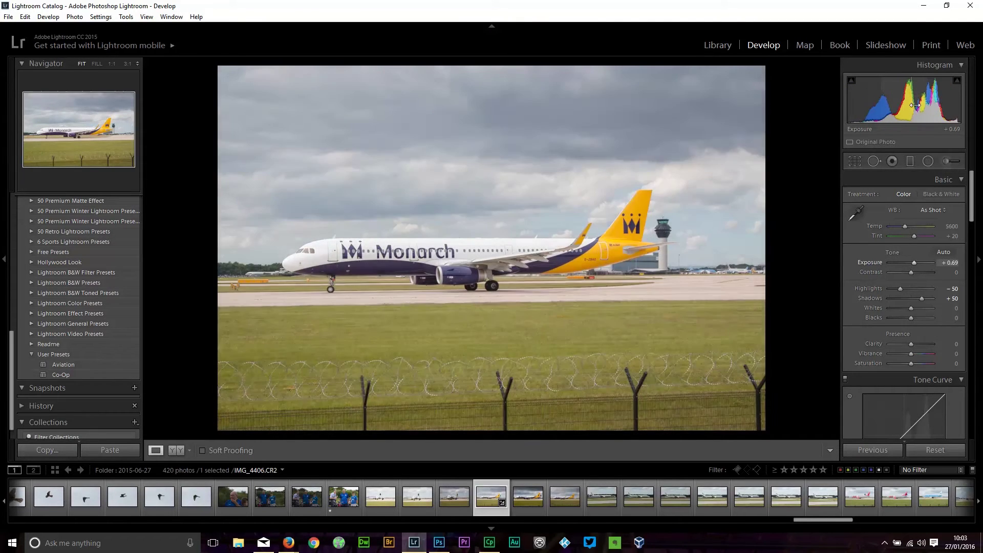
{"action": "double_click", "coordinate": [867, 262]}
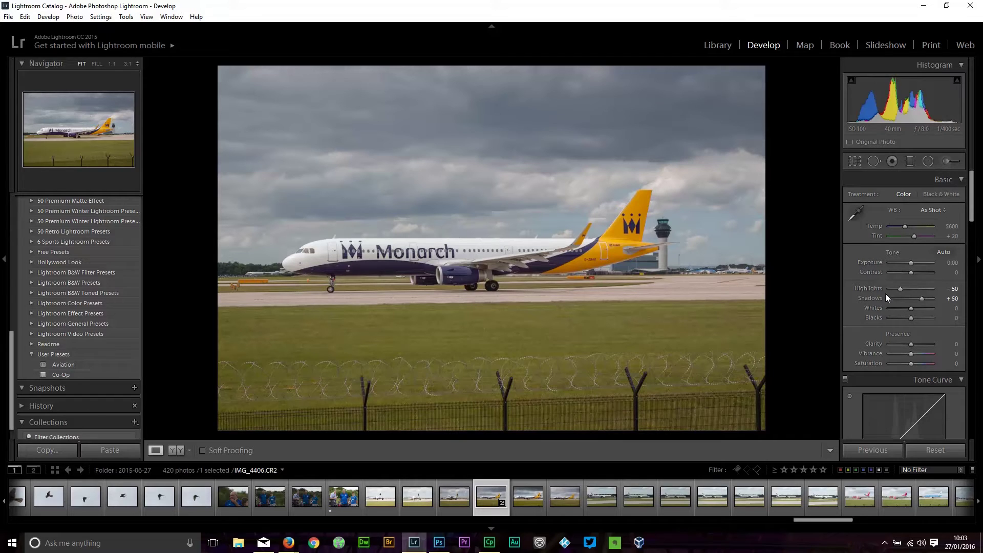
Step: Set Whites to +14 using the clipping preview, and set Blacks to −19
{"action": "key", "text": "alt"}
{"action": "left_click", "coordinate": [911, 309], "text": "alt"}
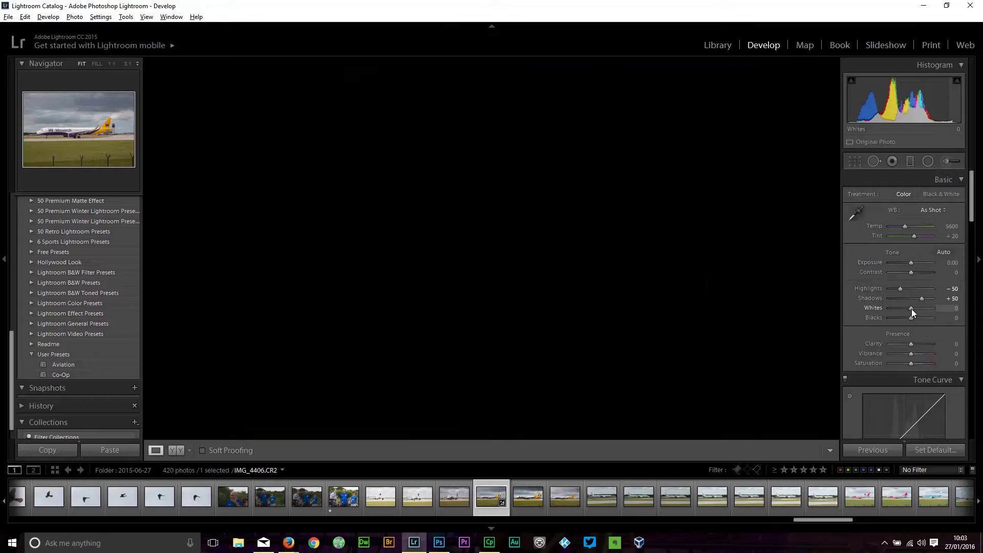
{"action": "left_click_drag", "start_coordinate": [911, 308], "coordinate": [922, 309]}
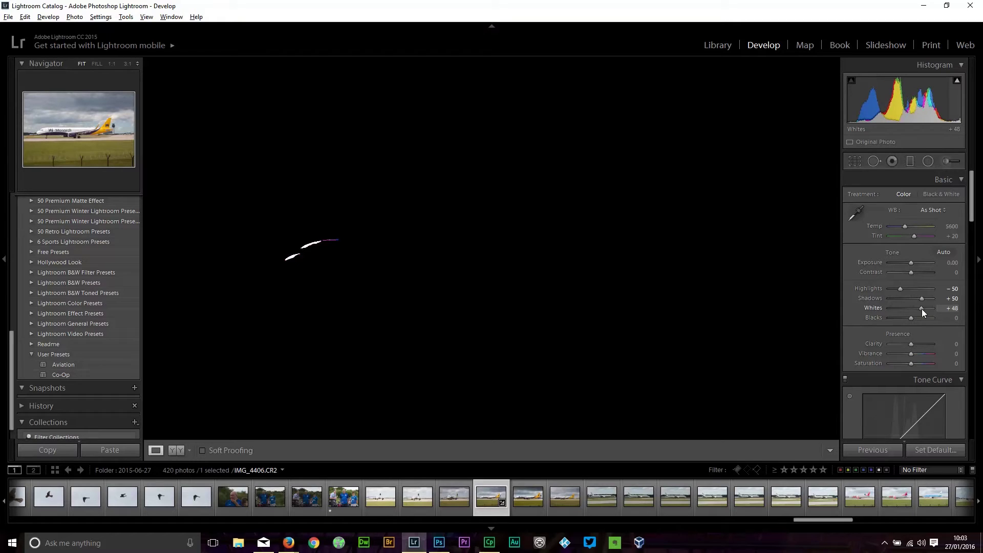
{"action": "left_click_drag", "start_coordinate": [921, 308], "coordinate": [921, 309]}
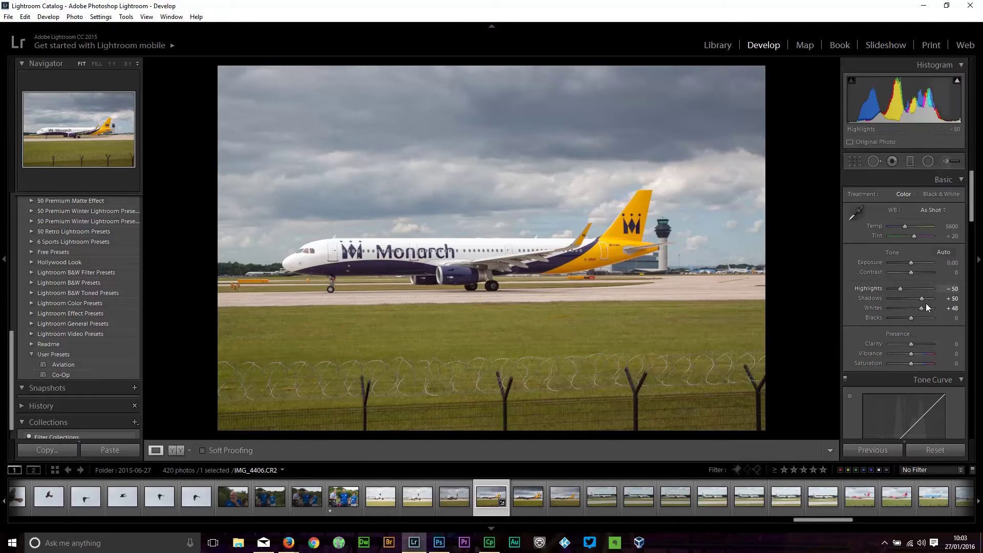
{"action": "left_click_drag", "start_coordinate": [920, 308], "coordinate": [920, 308]}
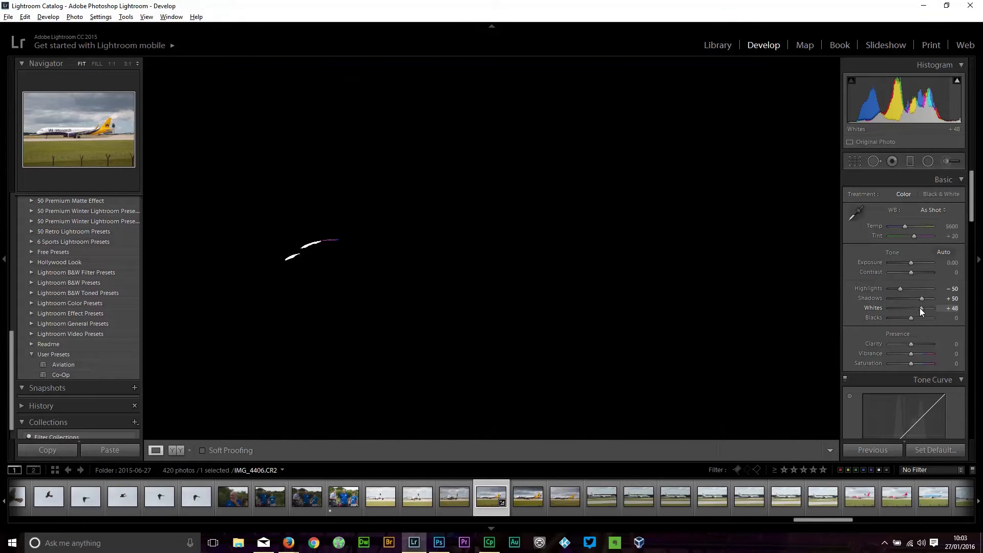
{"action": "left_click_drag", "start_coordinate": [919, 308], "coordinate": [912, 309]}
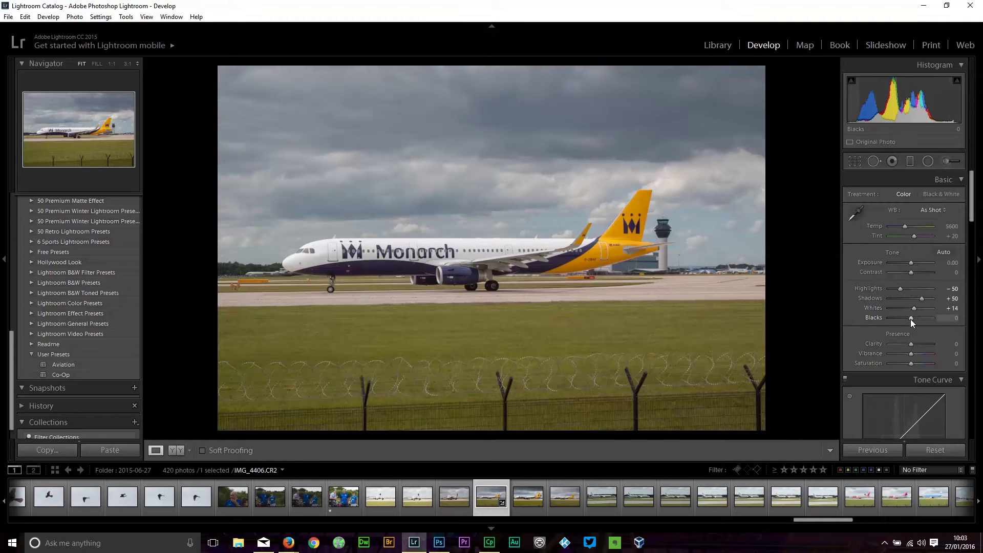
{"action": "left_click_drag", "start_coordinate": [910, 318], "coordinate": [906, 319]}
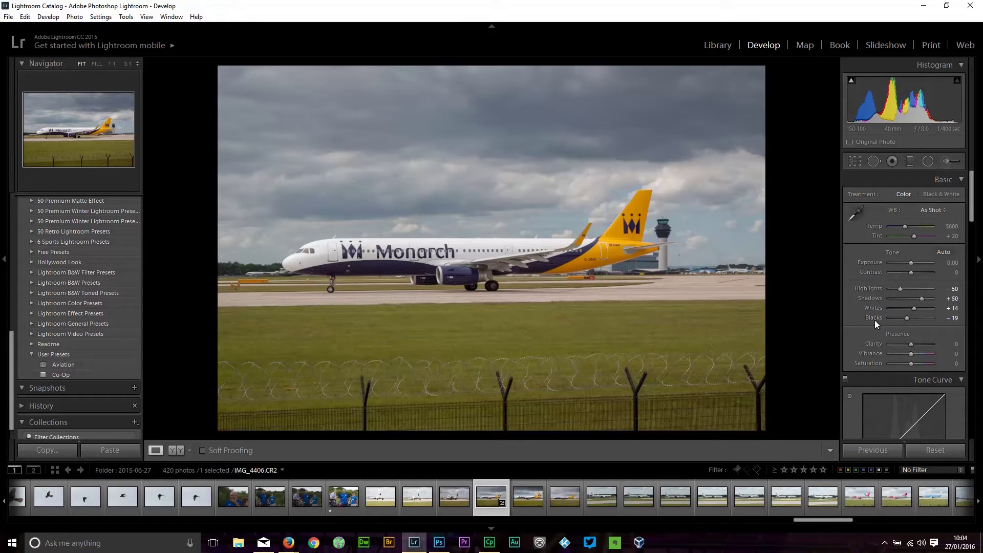
Step: Set the photo's Clarity to +10 and Saturation to −5
{"action": "scroll", "coordinate": [876, 321], "scroll_direction": "down", "scroll_amount": 3}
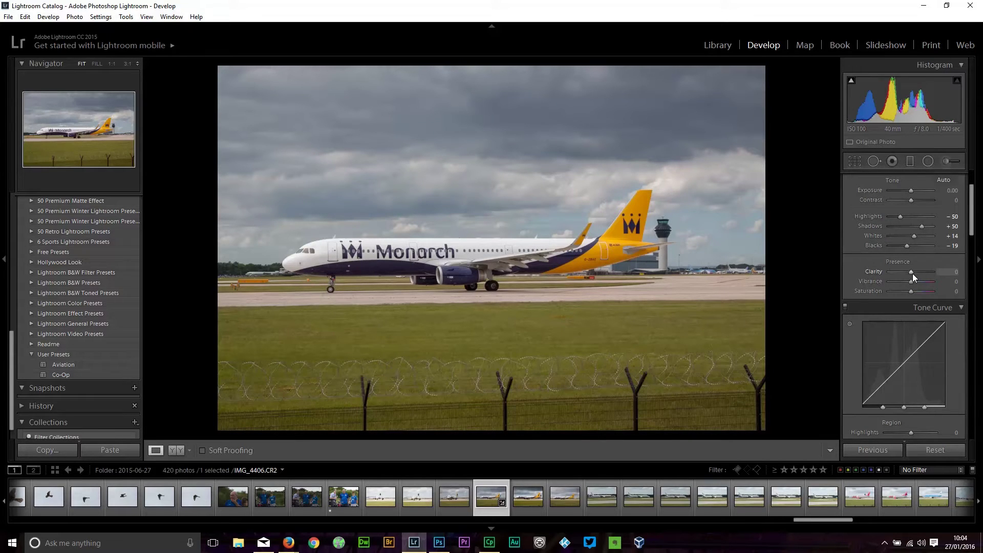
{"action": "key", "text": "Up"}
{"action": "key", "text": "Up"}
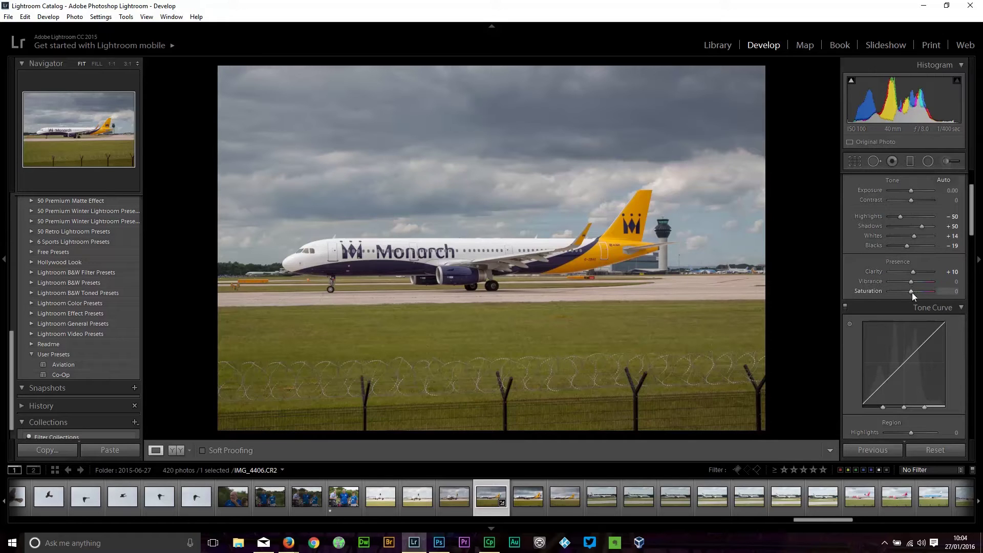
{"action": "key", "text": "Down"}
Step: Change the tone curve's point curve to Medium Contrast
{"action": "scroll", "coordinate": [856, 275], "scroll_direction": "down", "scroll_amount": 3}
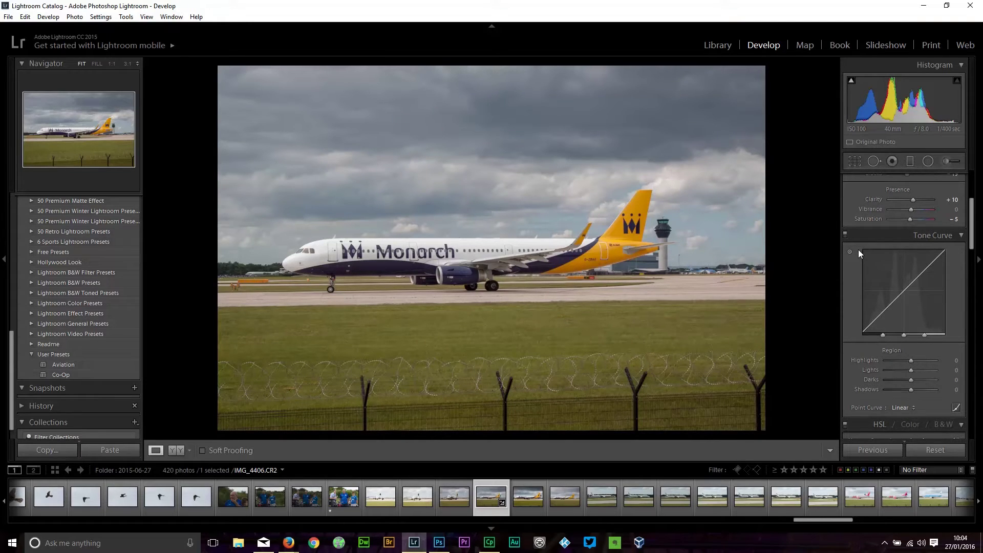
{"action": "scroll", "coordinate": [858, 250], "scroll_direction": "down", "scroll_amount": 2}
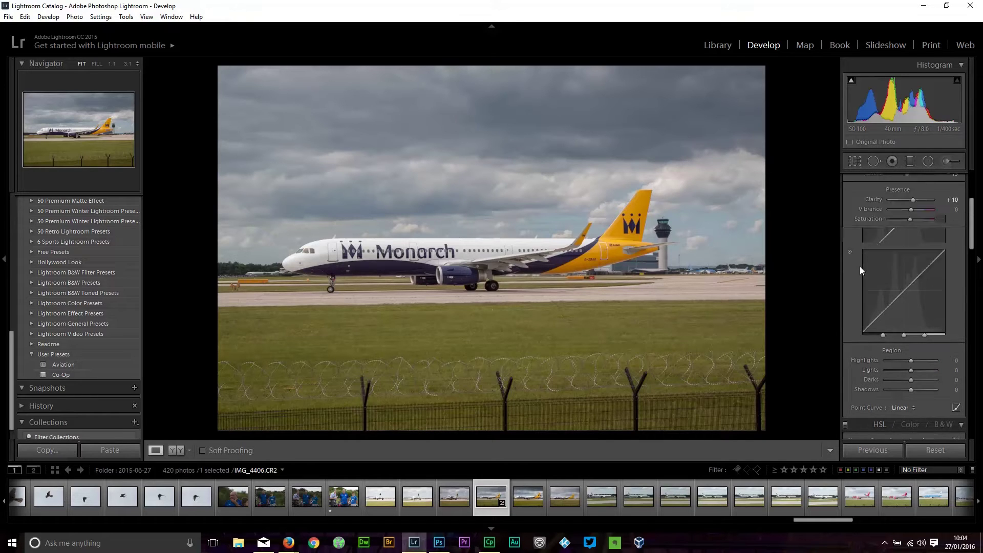
{"action": "scroll", "coordinate": [860, 270], "scroll_direction": "up", "scroll_amount": 3}
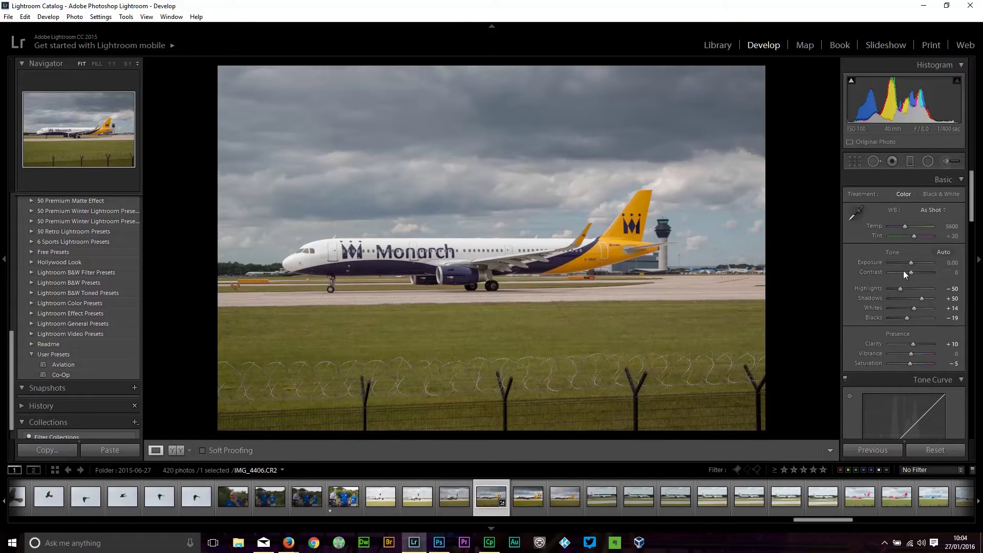
{"action": "scroll", "coordinate": [852, 285], "scroll_direction": "down", "scroll_amount": 2}
{"action": "scroll", "coordinate": [852, 287], "scroll_direction": "down", "scroll_amount": 2}
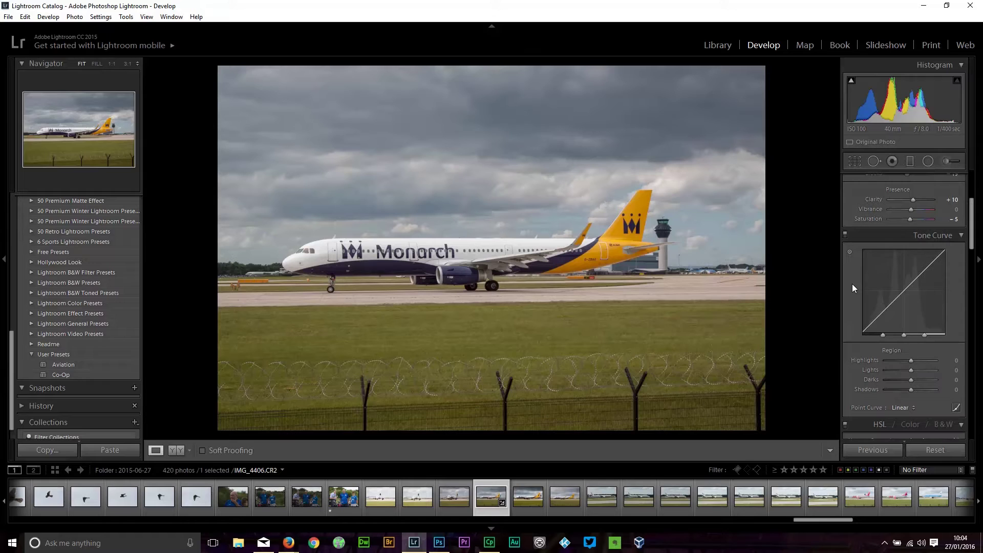
{"action": "scroll", "coordinate": [853, 293], "scroll_direction": "down", "scroll_amount": 2}
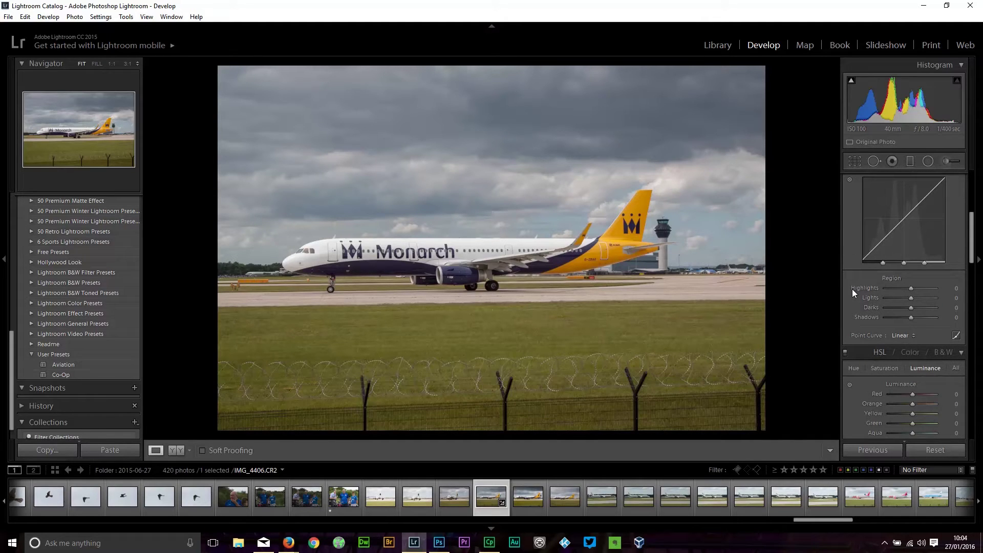
{"action": "left_click", "coordinate": [911, 336]}
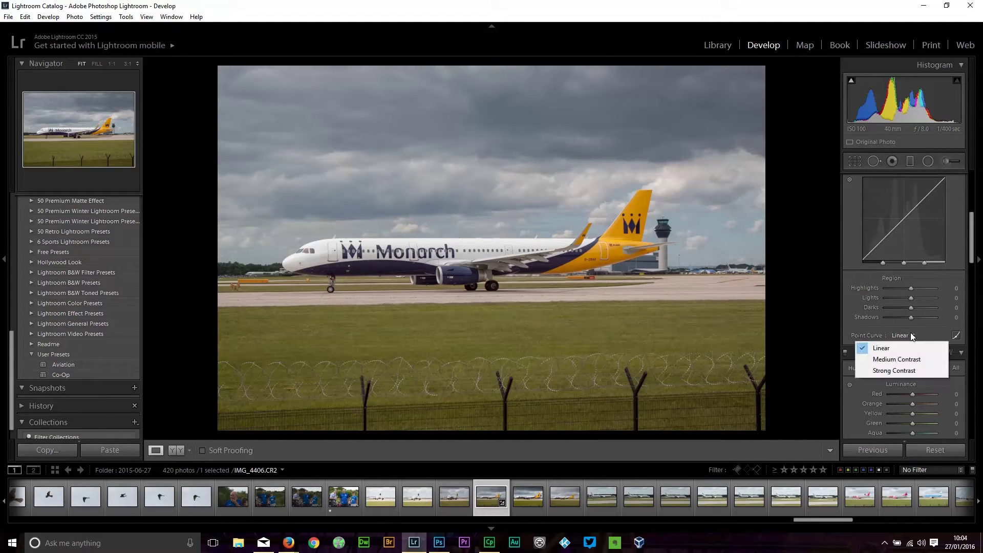
{"action": "left_click", "coordinate": [898, 359]}
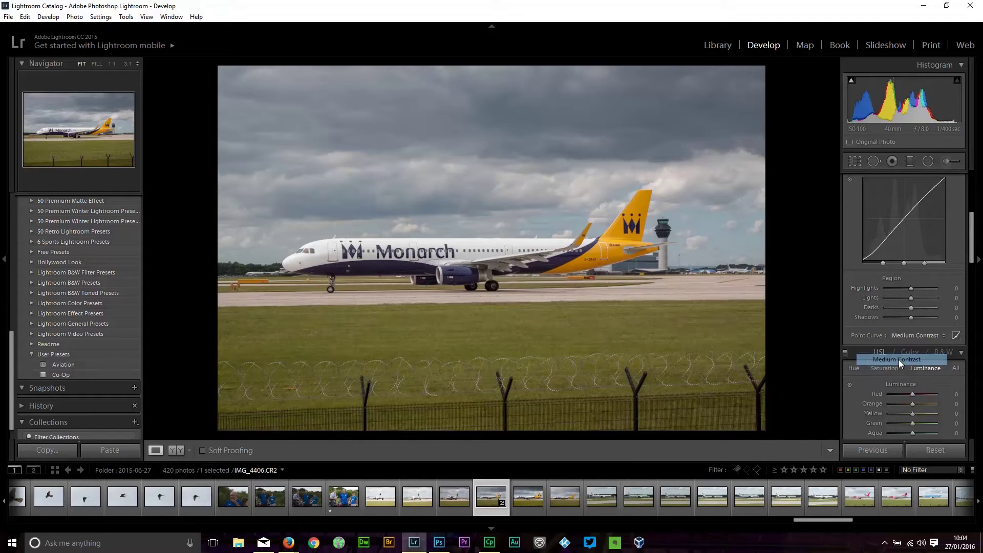
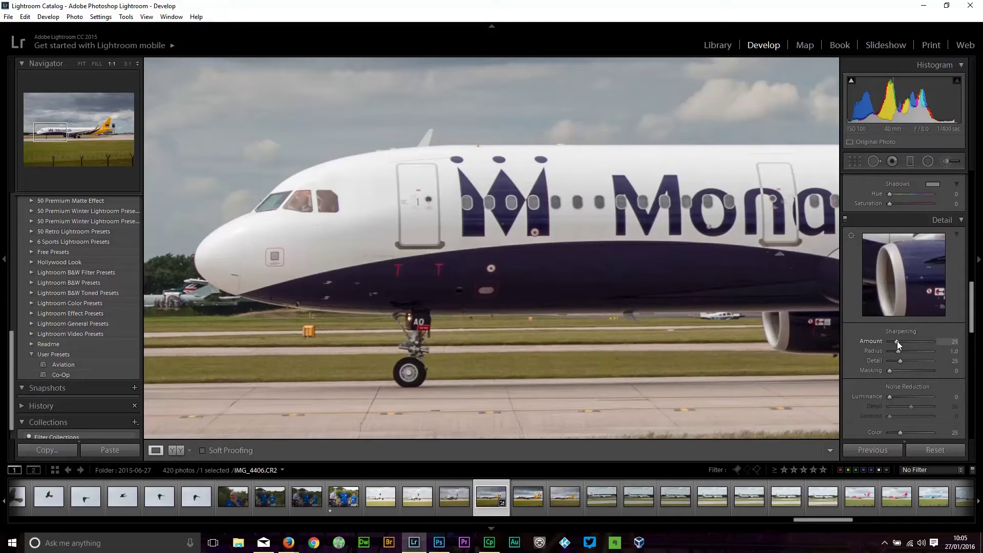
Step: Check the photo's capture information and set the sharpening Amount to 60
{"action": "key", "text": "i"}
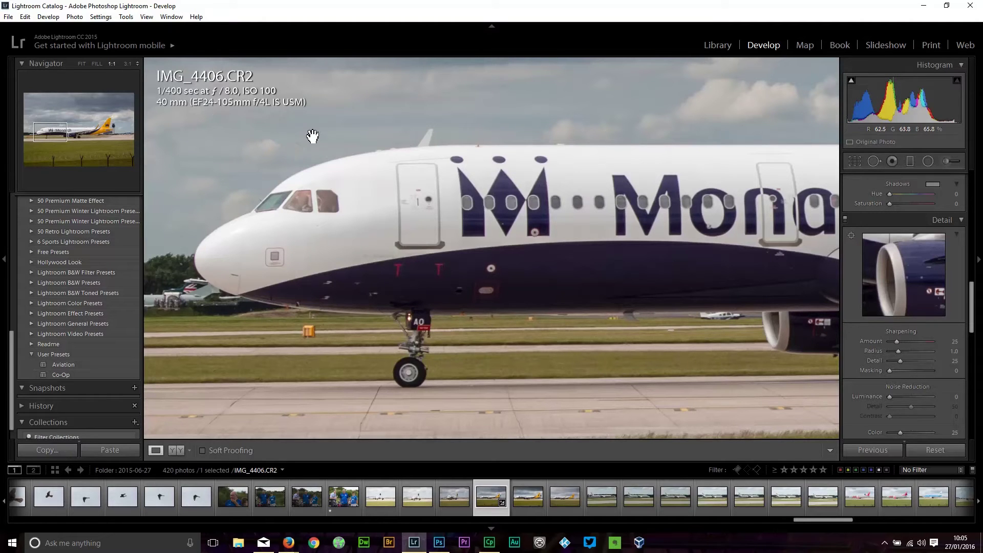
{"action": "key", "text": "i"}
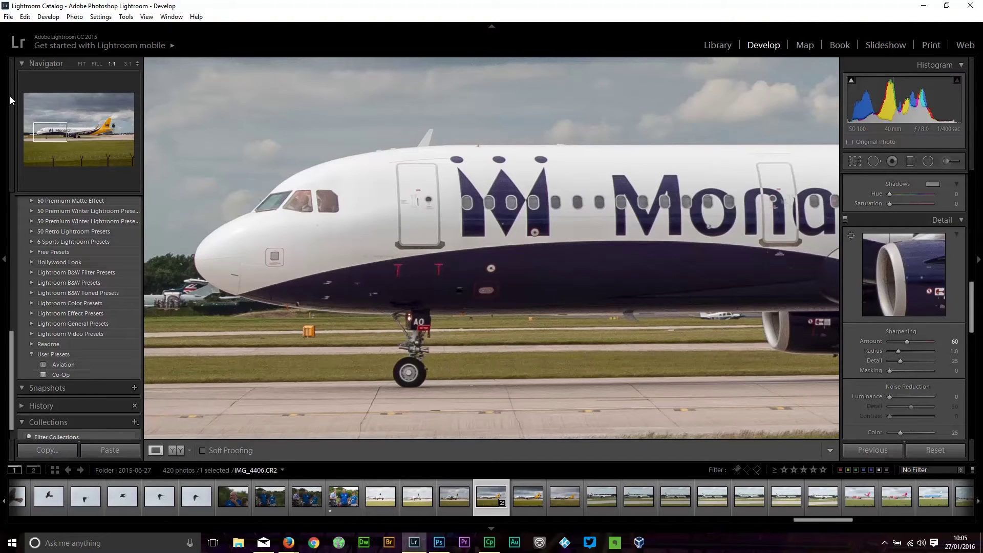
{"action": "left_click", "coordinate": [81, 63]}
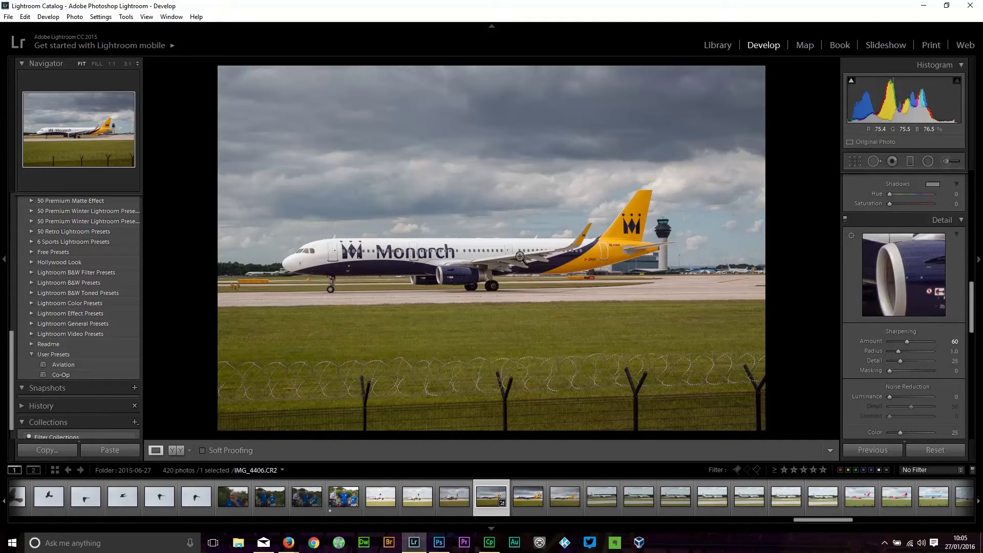
Step: Set the sharpening Masking to 75 using the black-and-white mask preview of the whole photo
{"action": "left_click", "coordinate": [889, 371], "text": "alt"}
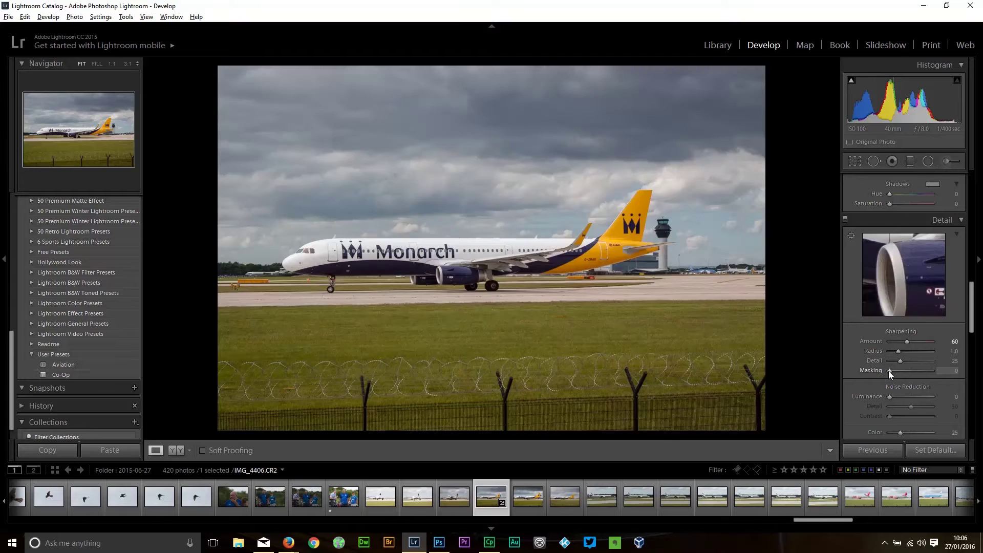
{"action": "left_click", "coordinate": [888, 370], "text": "alt"}
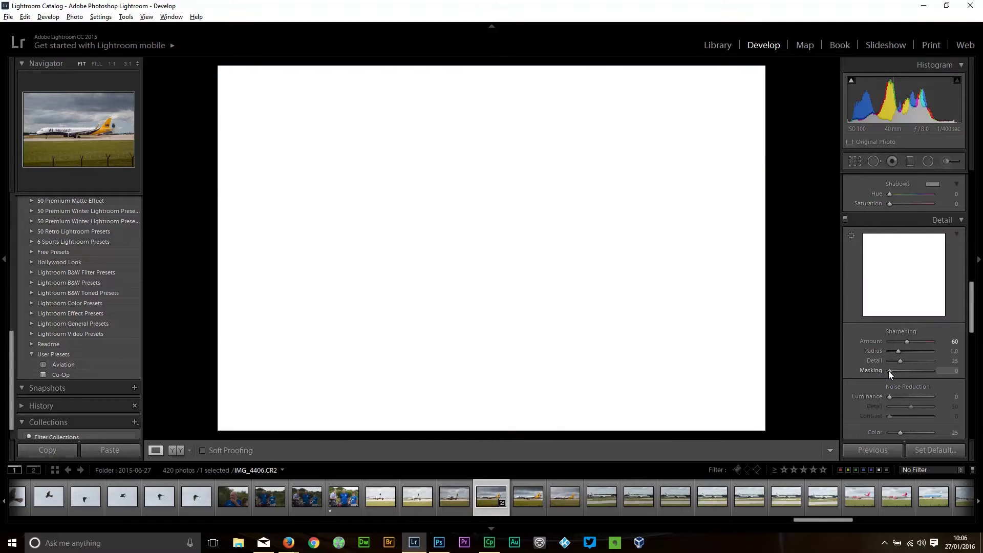
{"action": "left_click_drag", "start_coordinate": [888, 370], "coordinate": [920, 372]}
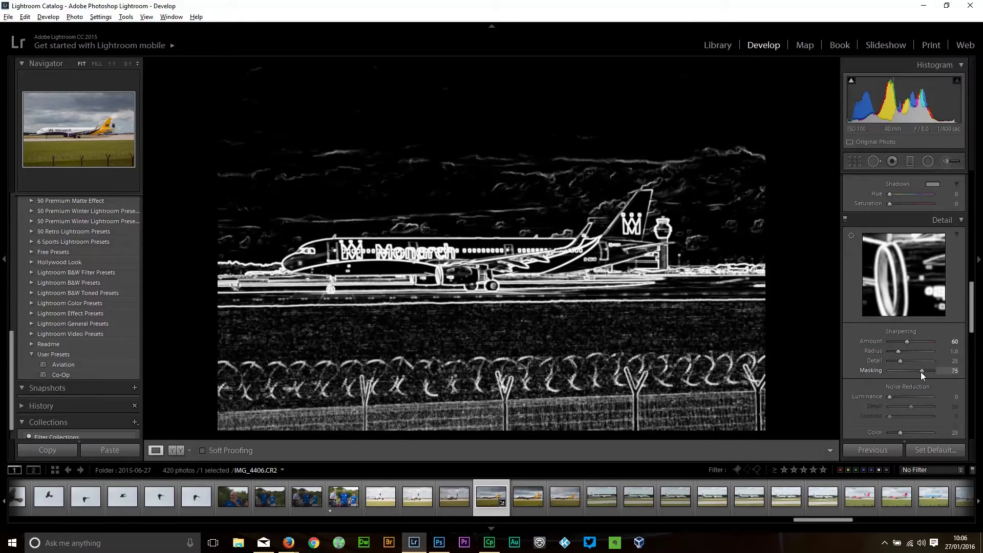
{"action": "left_click_drag", "start_coordinate": [921, 371], "coordinate": [921, 370]}
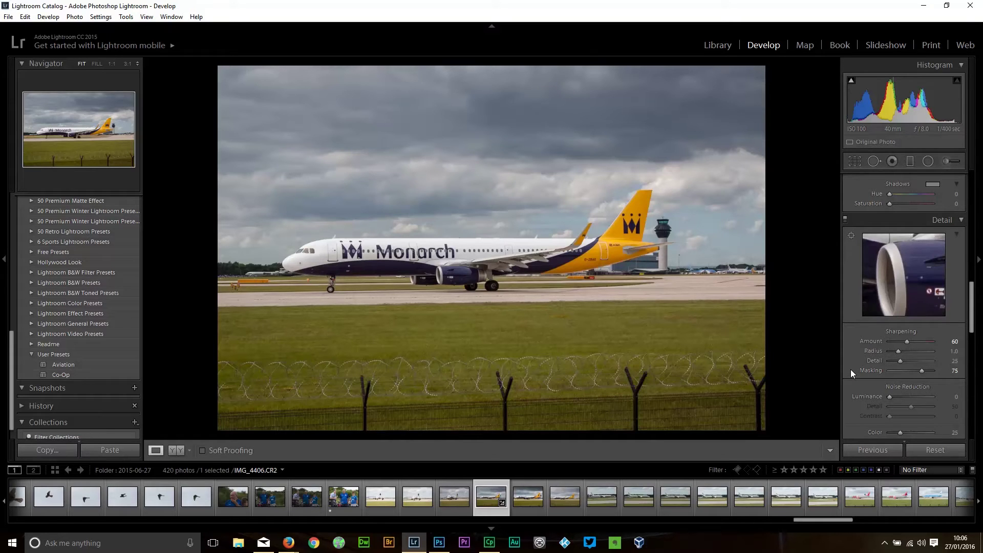
Step: Set Luminance and Color noise reduction to 30 each, judging the effect on the aircraft's nose at 1:1
{"action": "scroll", "coordinate": [850, 369], "scroll_direction": "down", "scroll_amount": 3}
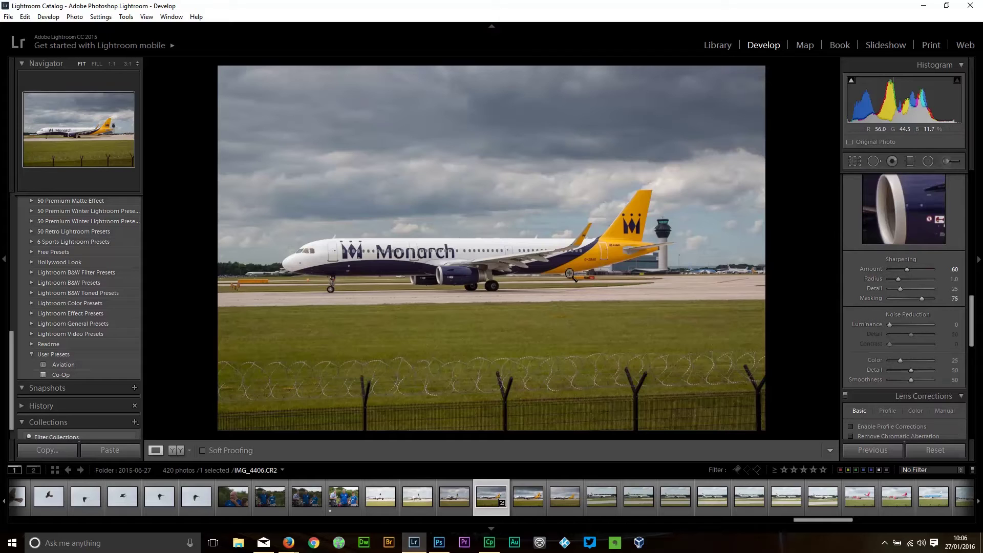
{"action": "left_click", "coordinate": [323, 279]}
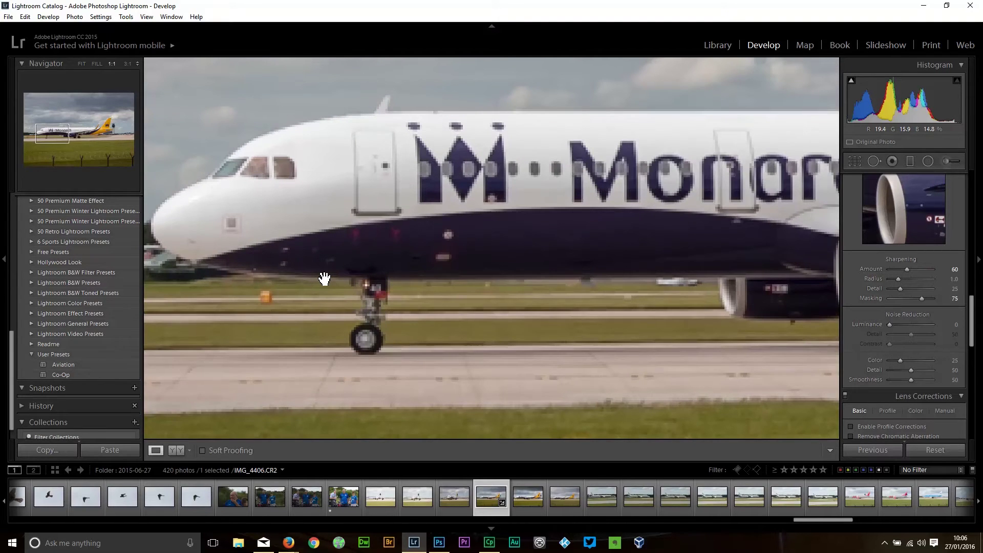
{"action": "key", "text": "i"}
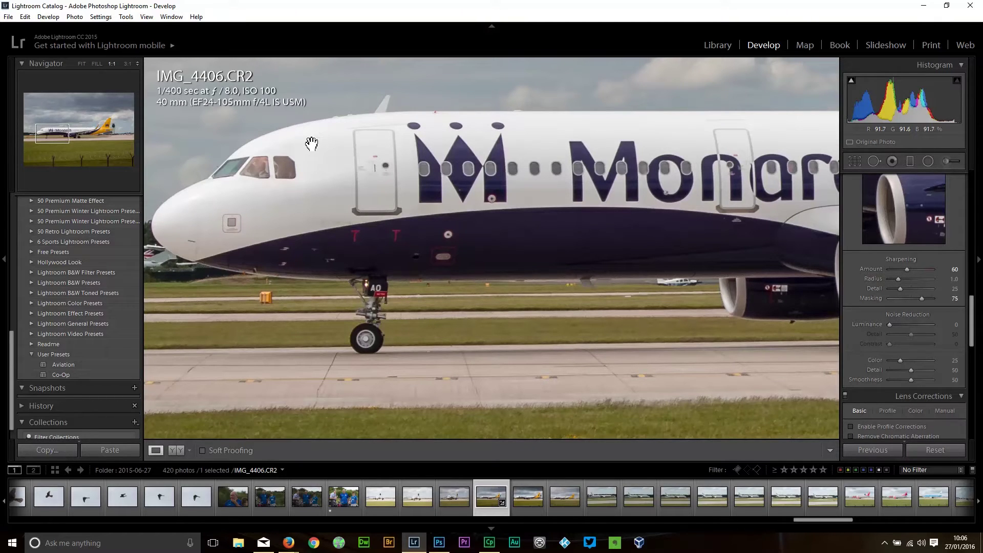
{"action": "left_click_drag", "start_coordinate": [478, 253], "coordinate": [519, 253]}
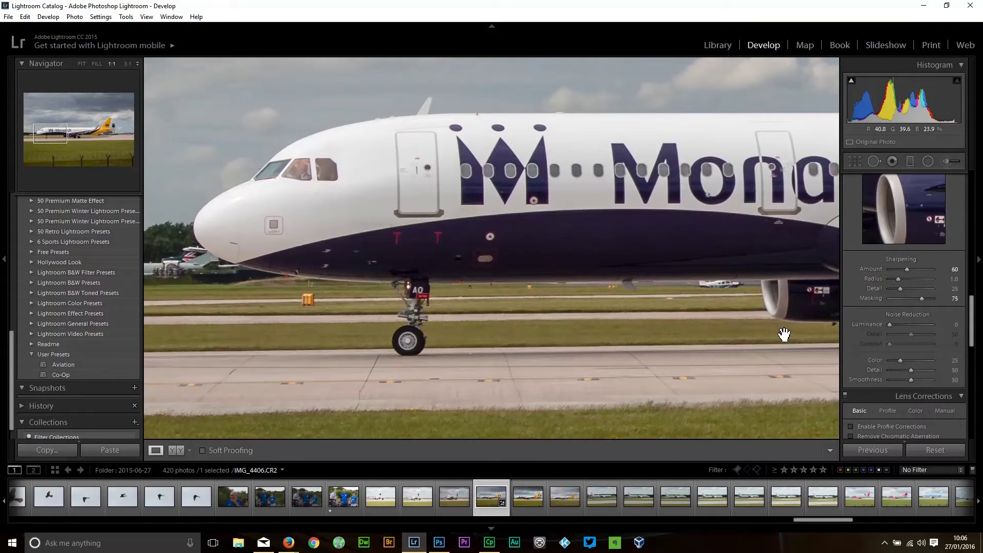
{"action": "key", "text": "Up"}
{"action": "key", "text": "Up"}
{"action": "key", "text": "Up"}
{"action": "key", "text": "Up"}
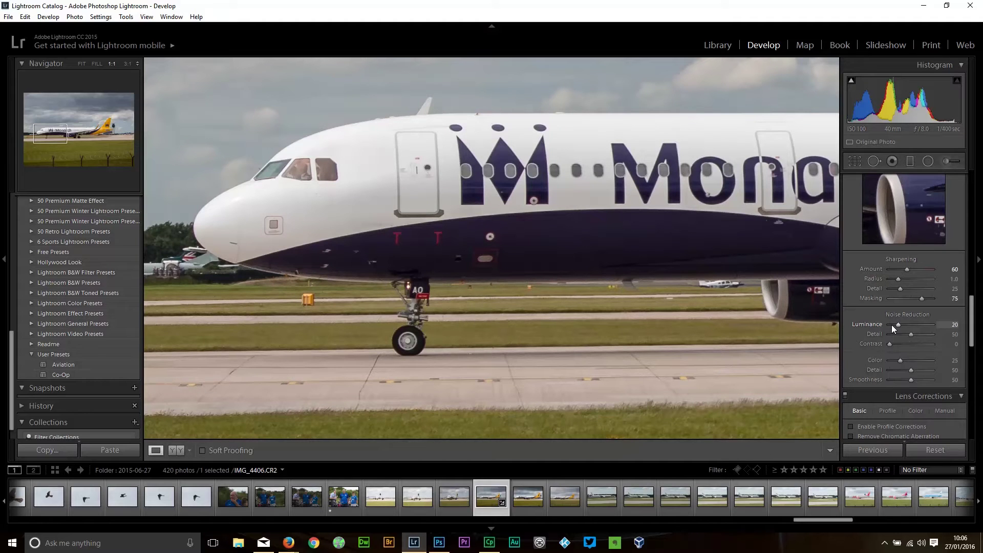
{"action": "key", "text": "Up"}
{"action": "left_click", "coordinate": [483, 212]}
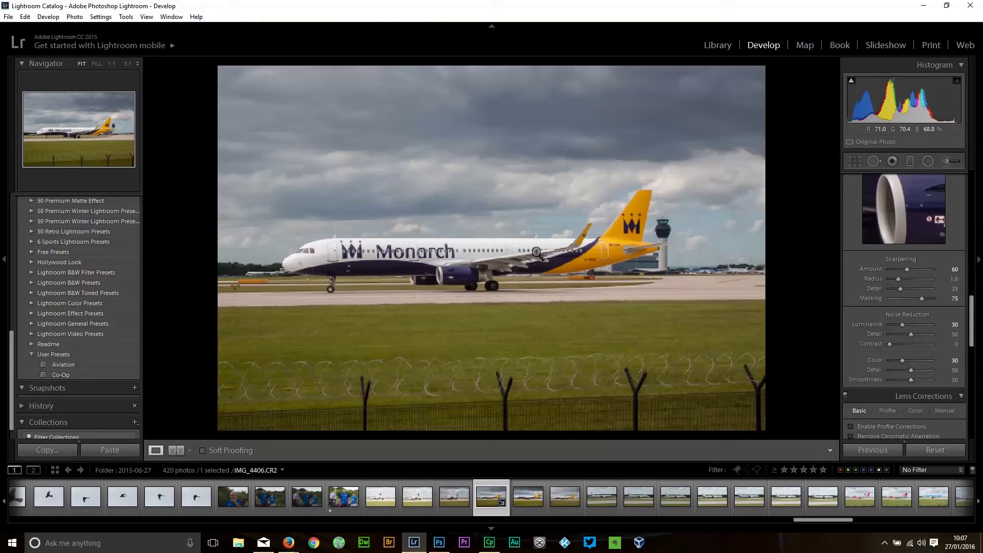
Step: Enable Profile Corrections and Remove Chromatic Aberration in the photo's lens corrections
{"action": "scroll", "coordinate": [846, 340], "scroll_direction": "down", "scroll_amount": 3}
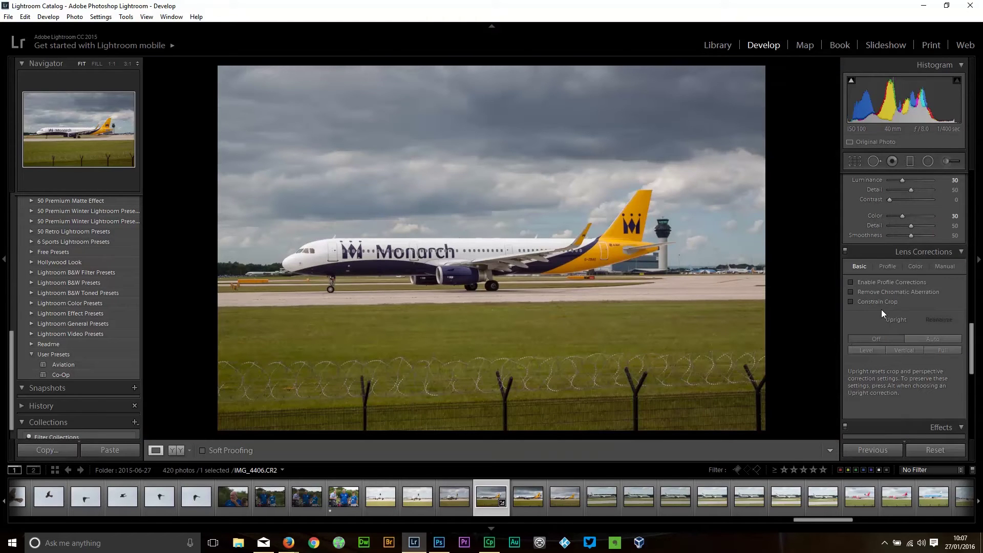
{"action": "left_click", "coordinate": [852, 284]}
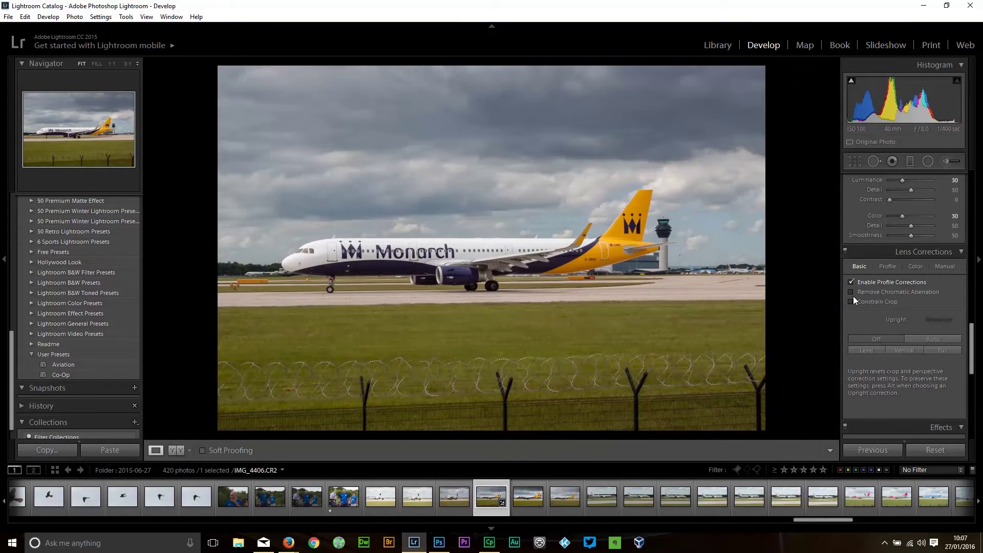
{"action": "left_click", "coordinate": [851, 293]}
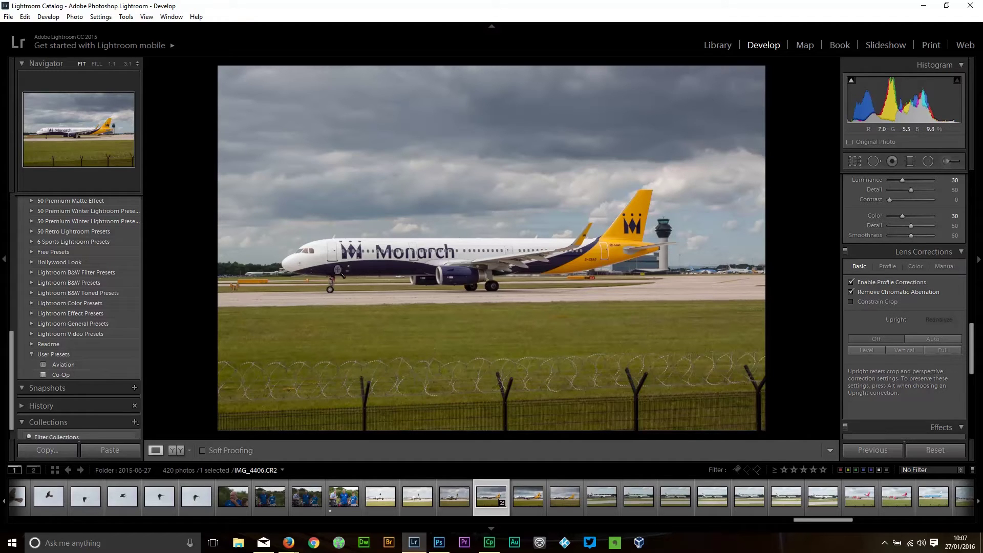
Step: Compare the aircraft's nose at 1:1 with Remove Chromatic Aberration off and on, leaving the option enabled
{"action": "left_click", "coordinate": [290, 266]}
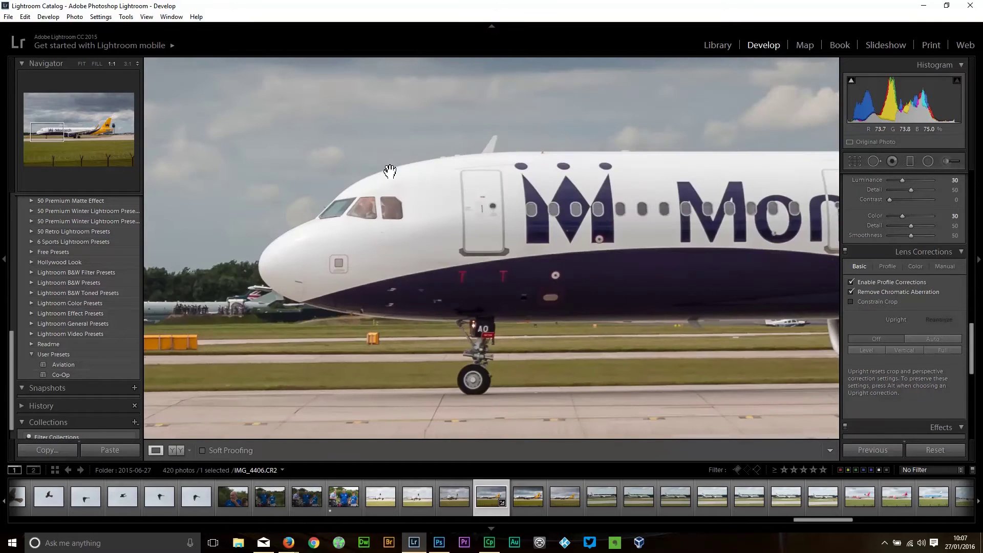
{"action": "left_click", "coordinate": [851, 292]}
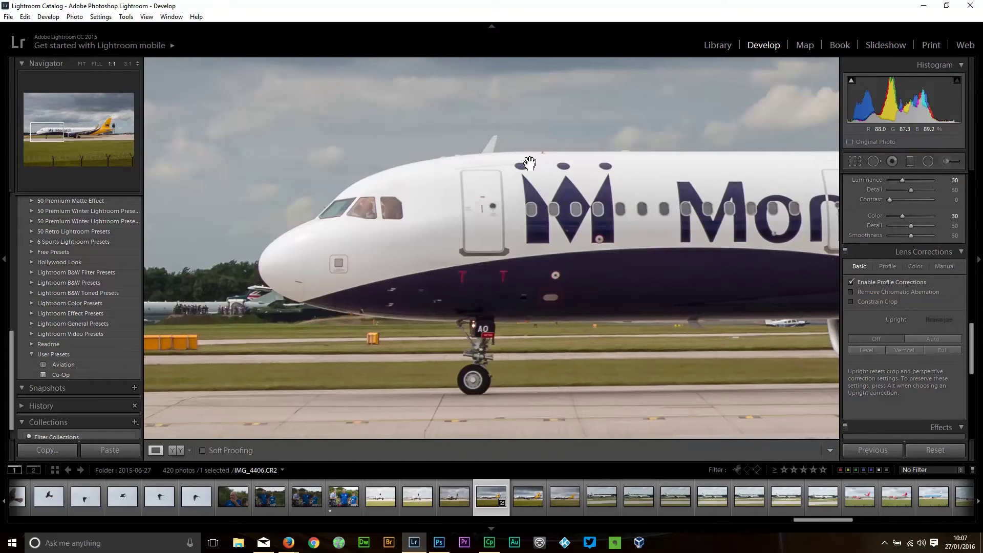
{"action": "left_click_drag", "start_coordinate": [298, 275], "coordinate": [331, 278]}
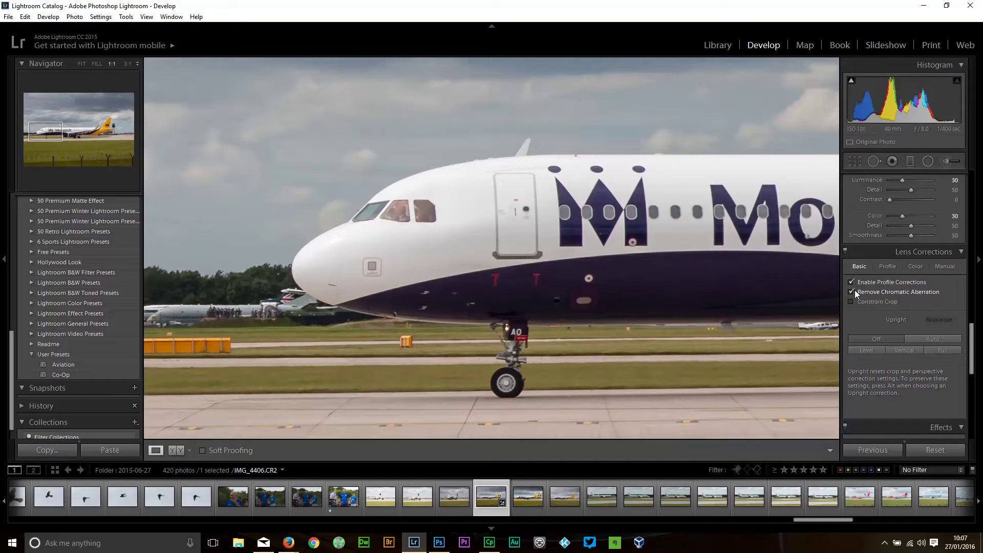
Step: Review the lens profile details and compare the whole photo with Profile Corrections off and on, leaving them enabled
{"action": "left_click", "coordinate": [886, 266]}
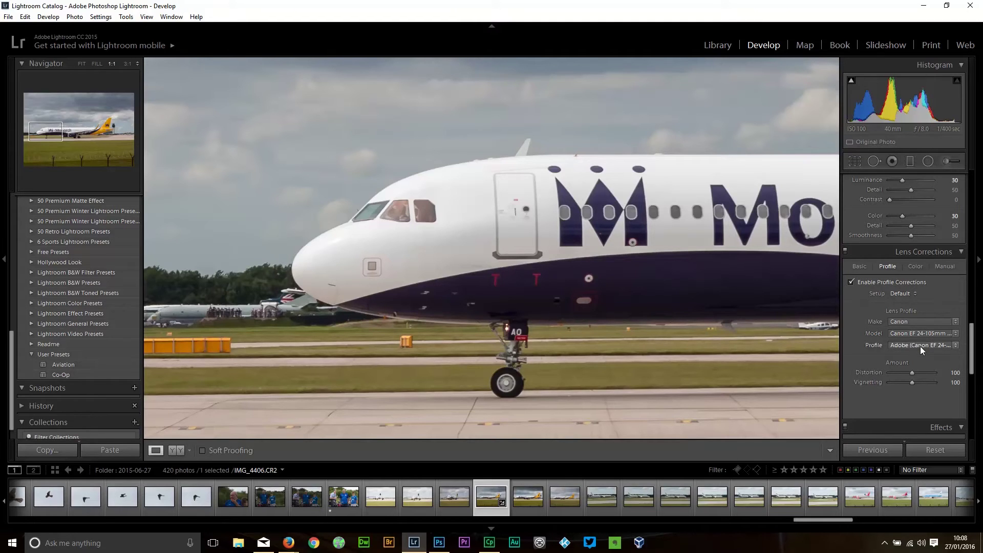
{"action": "left_click", "coordinate": [644, 275]}
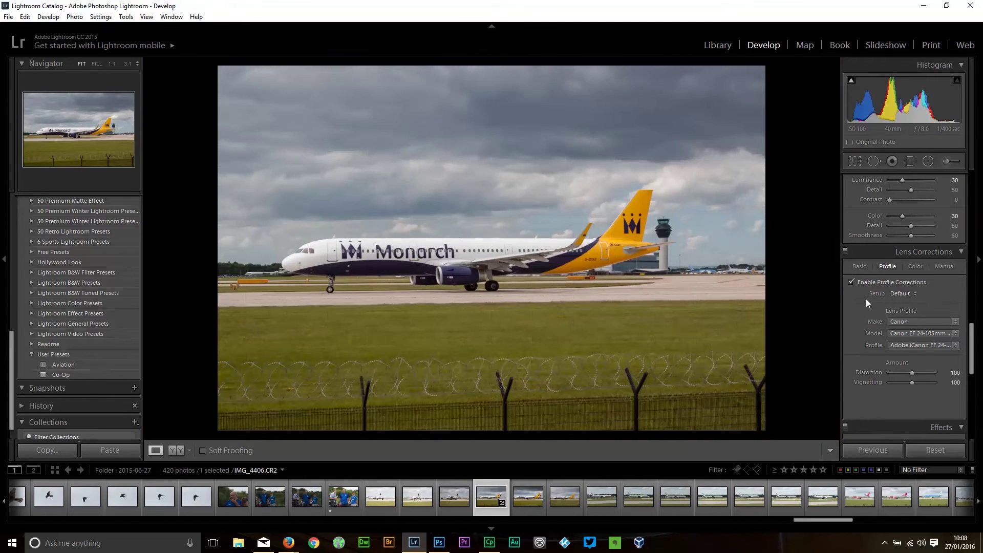
{"action": "left_click", "coordinate": [850, 282]}
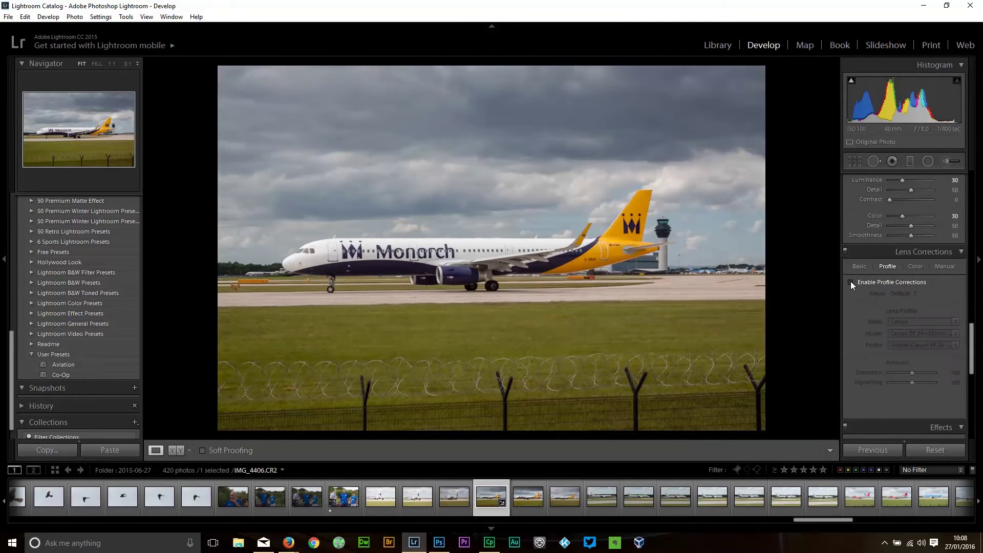
{"action": "left_click", "coordinate": [850, 282]}
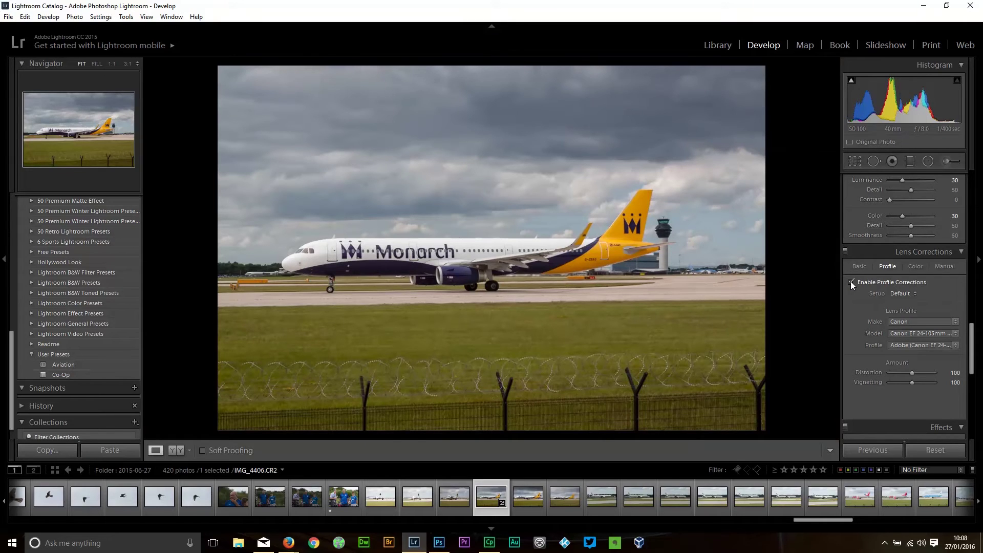
{"action": "left_click", "coordinate": [850, 282]}
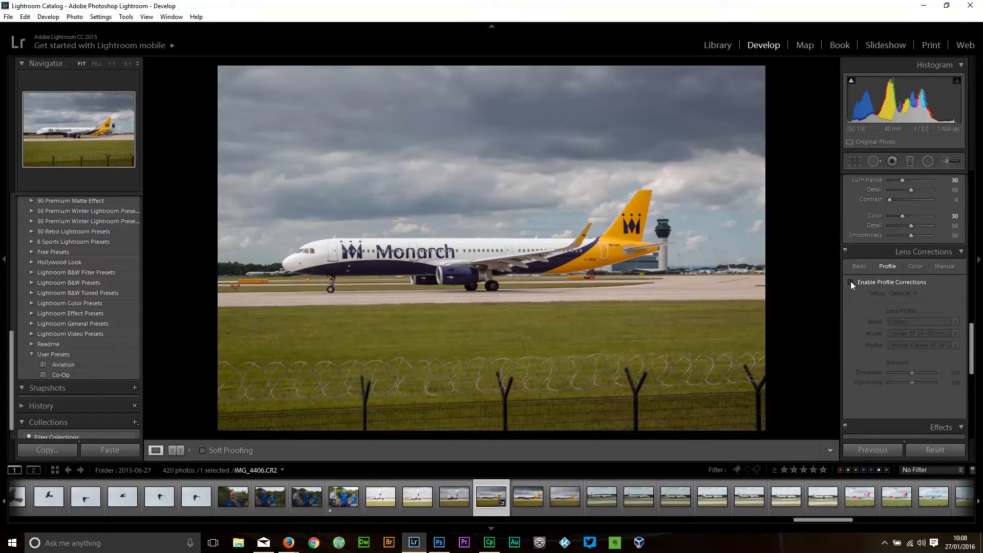
{"action": "left_click", "coordinate": [850, 282]}
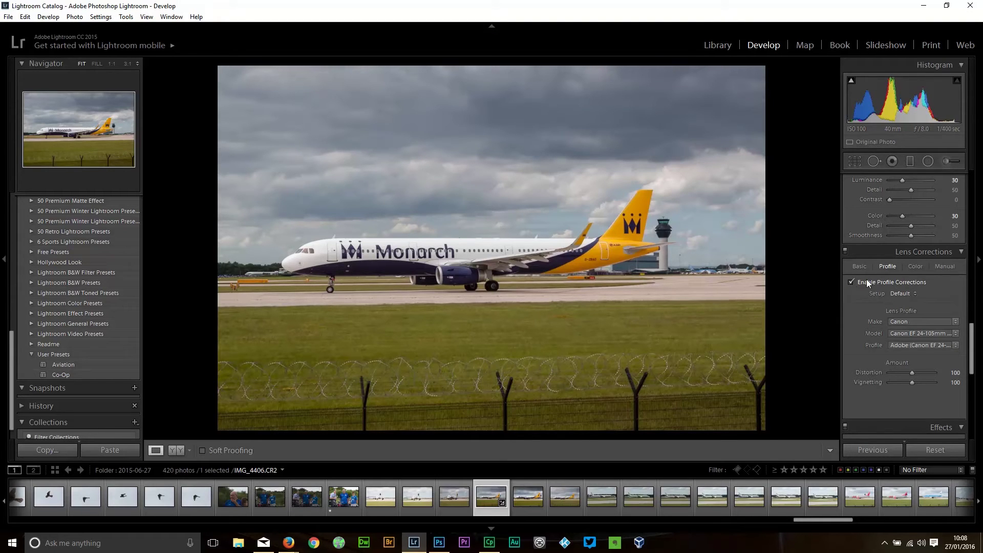
{"action": "left_click", "coordinate": [859, 267]}
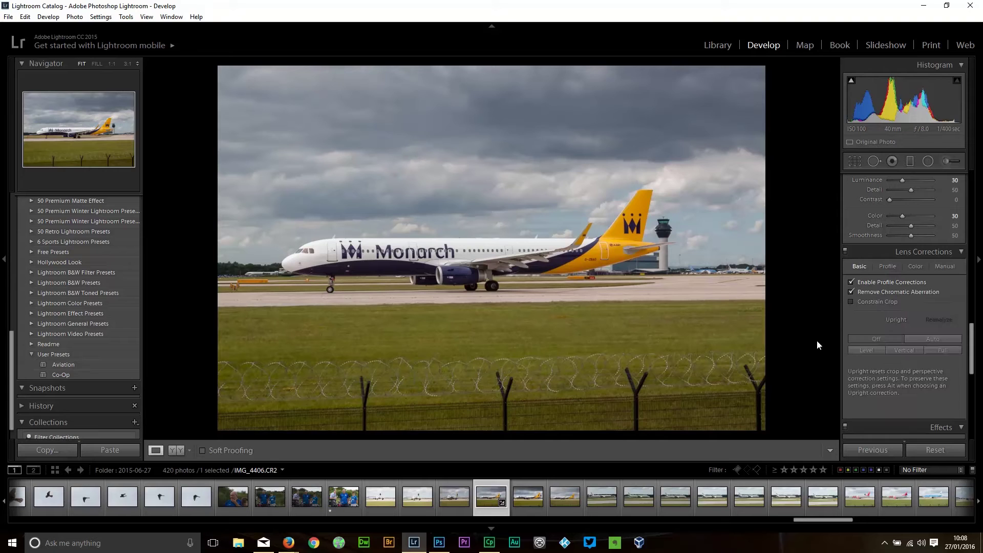
Step: Open the adjusted photo in Adobe Photoshop CC and maximize the window with the Actions list collapsed
{"action": "scroll", "coordinate": [844, 321], "scroll_direction": "up", "scroll_amount": 2}
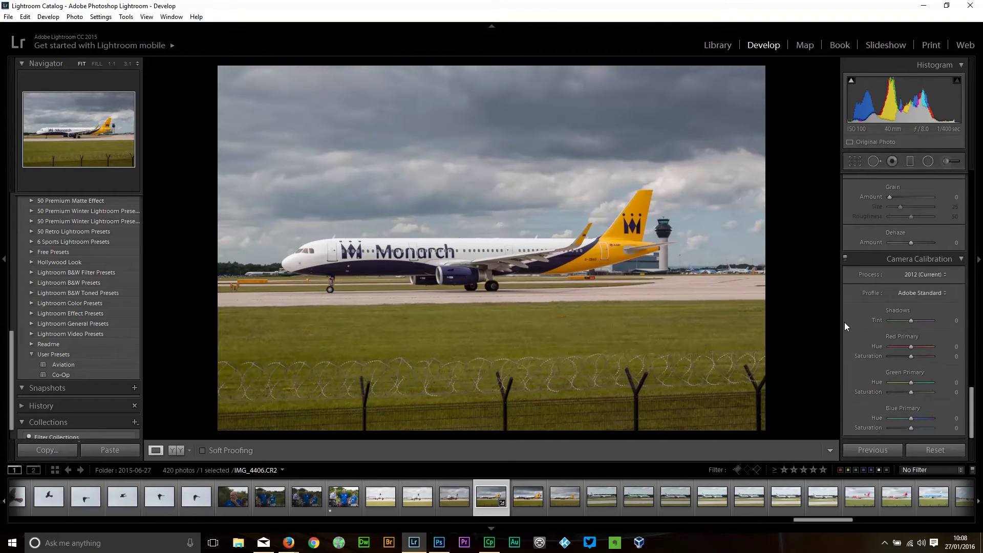
{"action": "scroll", "coordinate": [844, 322], "scroll_direction": "up", "scroll_amount": 15}
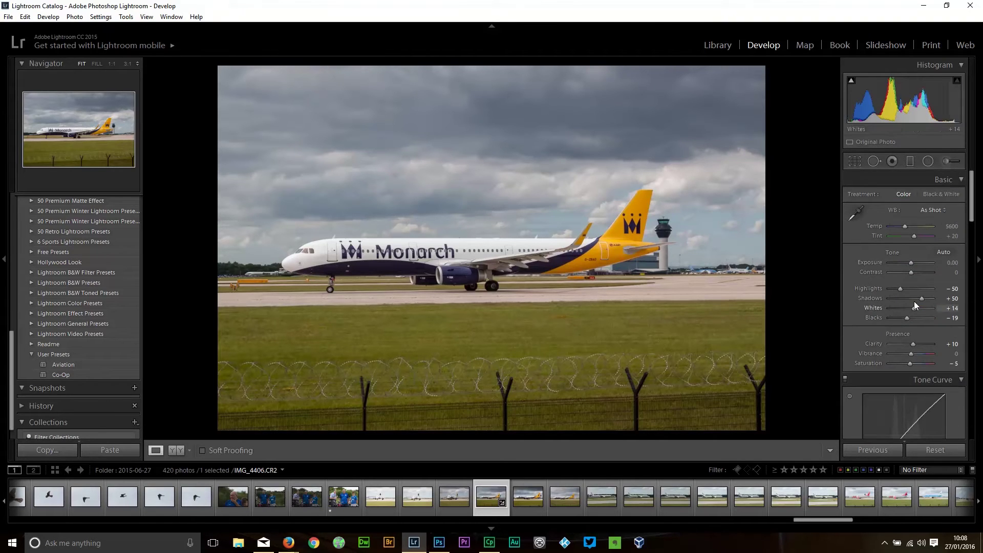
{"action": "right_click", "coordinate": [503, 202]}
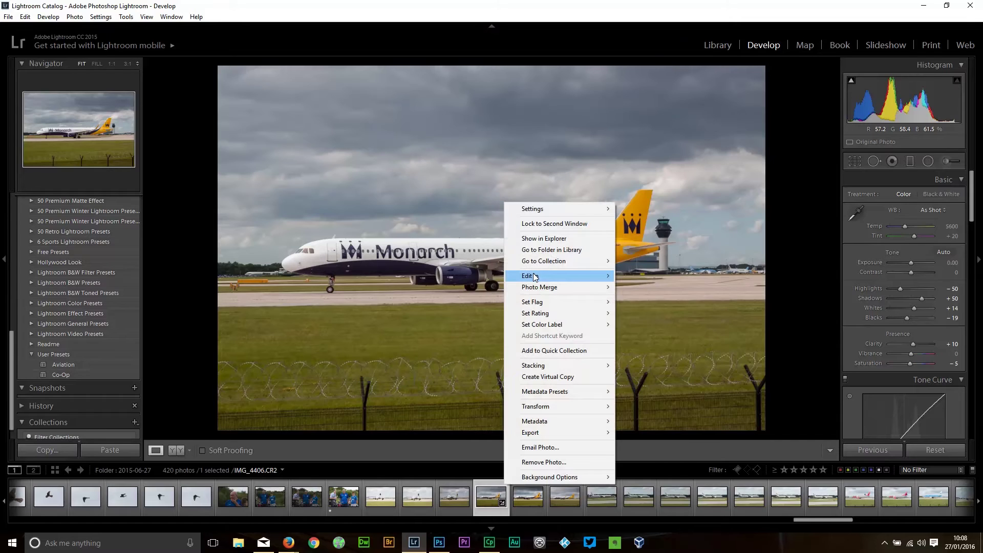
{"action": "mouse_move", "coordinate": [534, 277]}
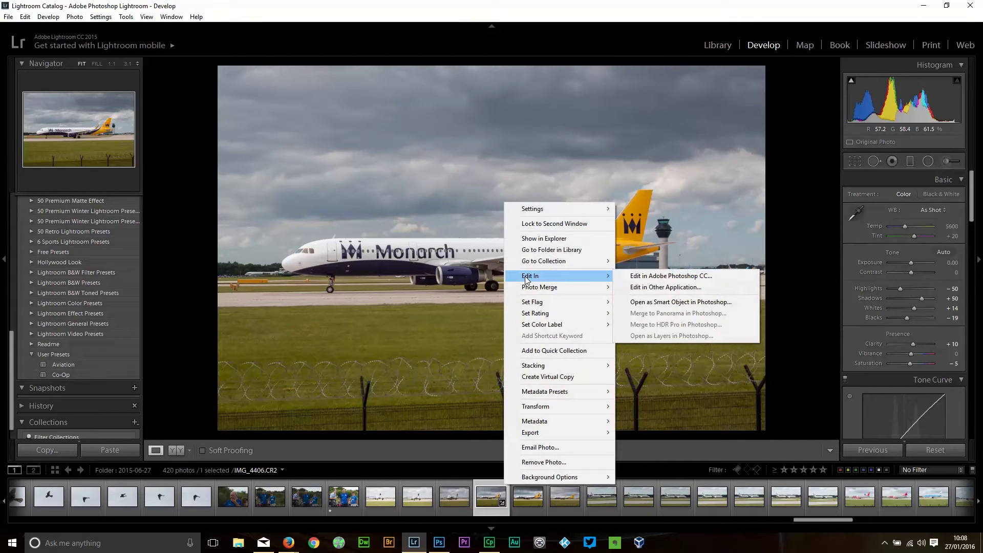
{"action": "left_click", "coordinate": [641, 277]}
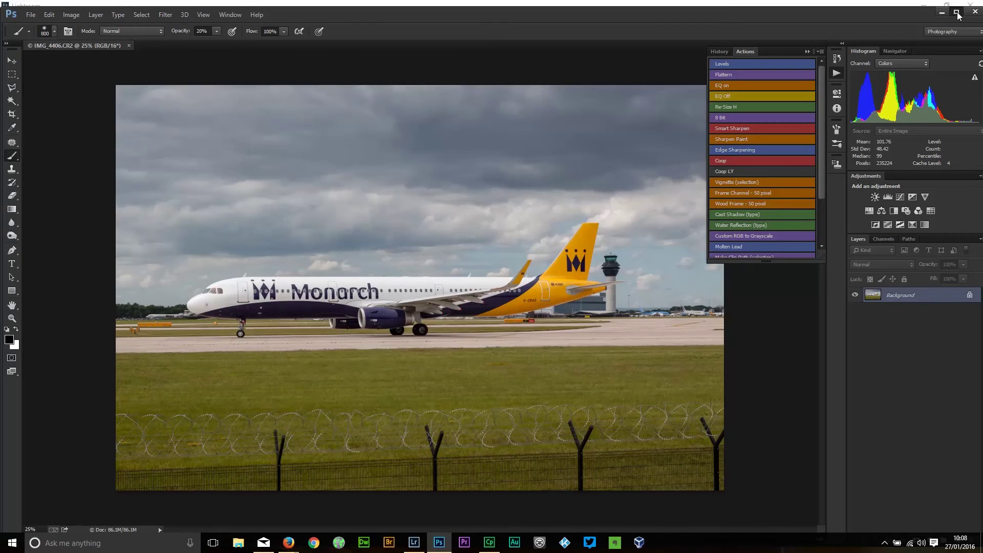
{"action": "left_click", "coordinate": [958, 12]}
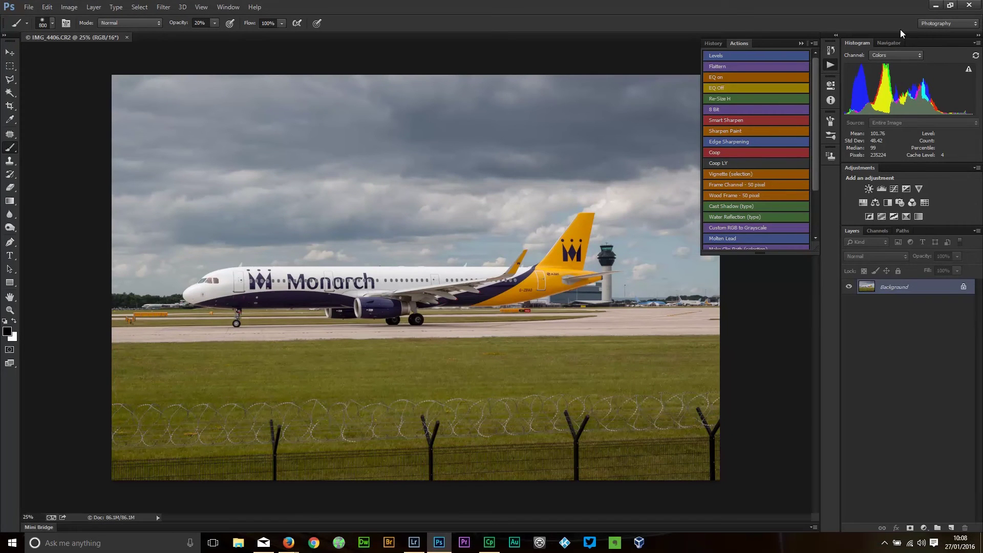
{"action": "left_click", "coordinate": [827, 66]}
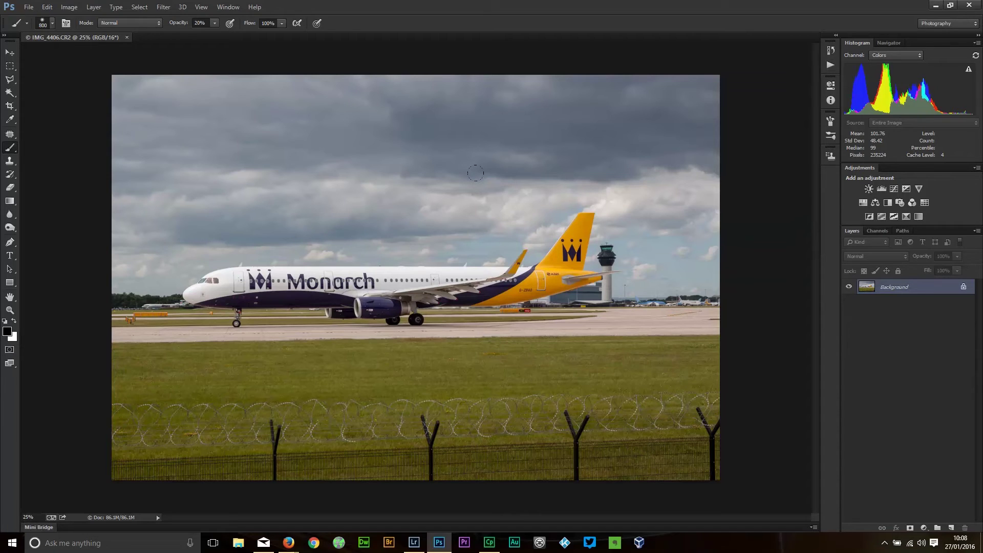
Step: Show the grid over the photo at 200% and check the control tower's vertical edges and the airfield's horizontals against it
{"action": "key", "text": "z"}
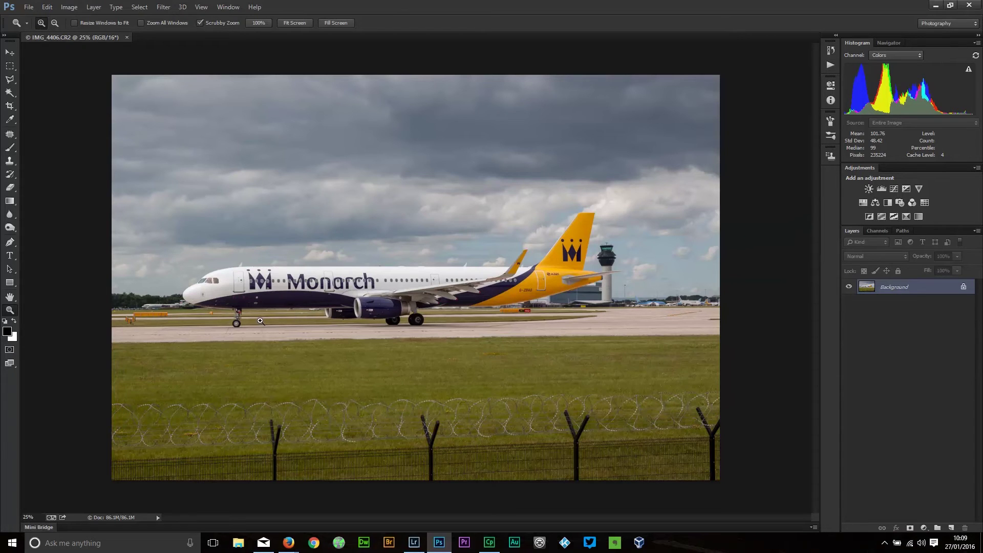
{"action": "left_click", "coordinate": [607, 280]}
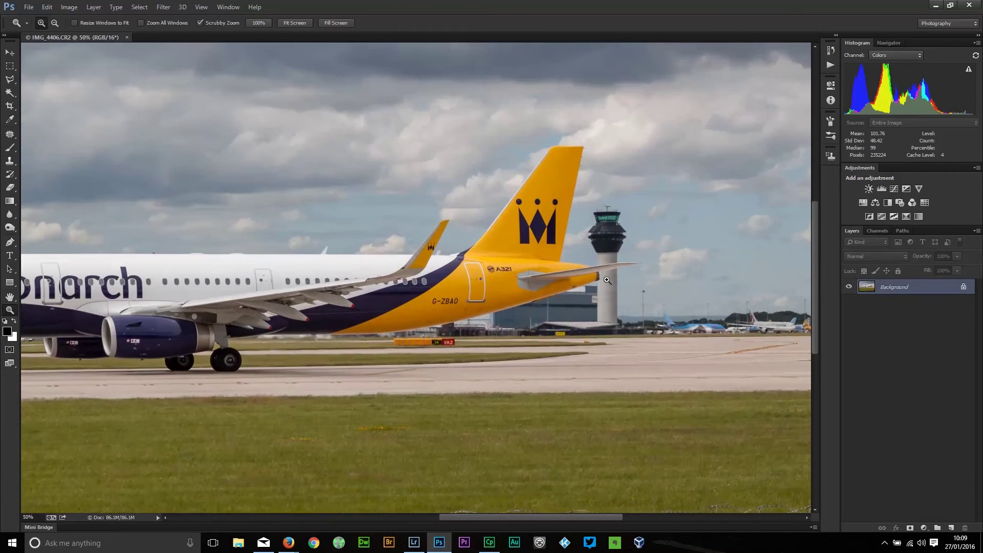
{"action": "left_click_drag", "start_coordinate": [607, 280], "coordinate": [708, 334]}
{"action": "key", "text": "alt"}
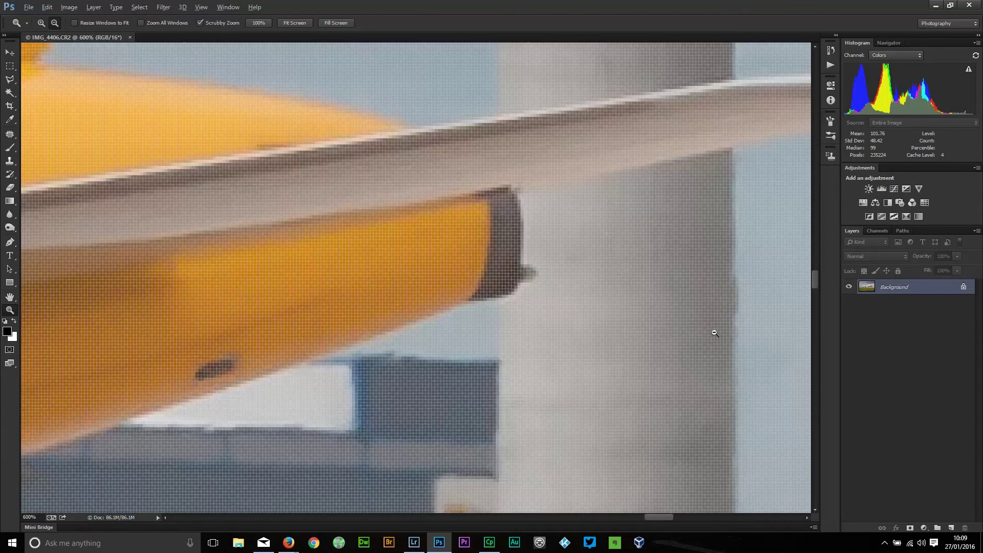
{"action": "left_click_drag", "start_coordinate": [715, 333], "coordinate": [389, 254]}
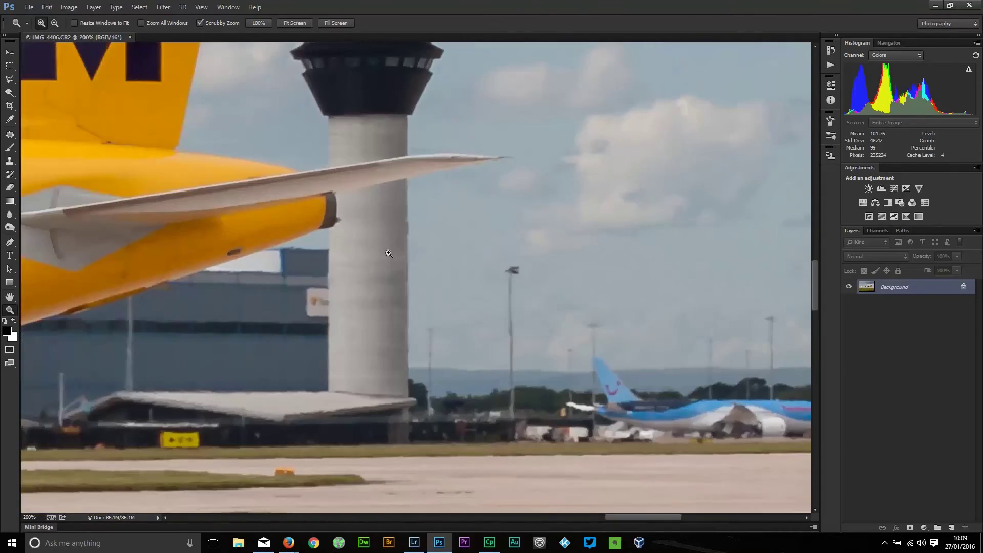
{"action": "key", "text": "ctrl+apostrophe"}
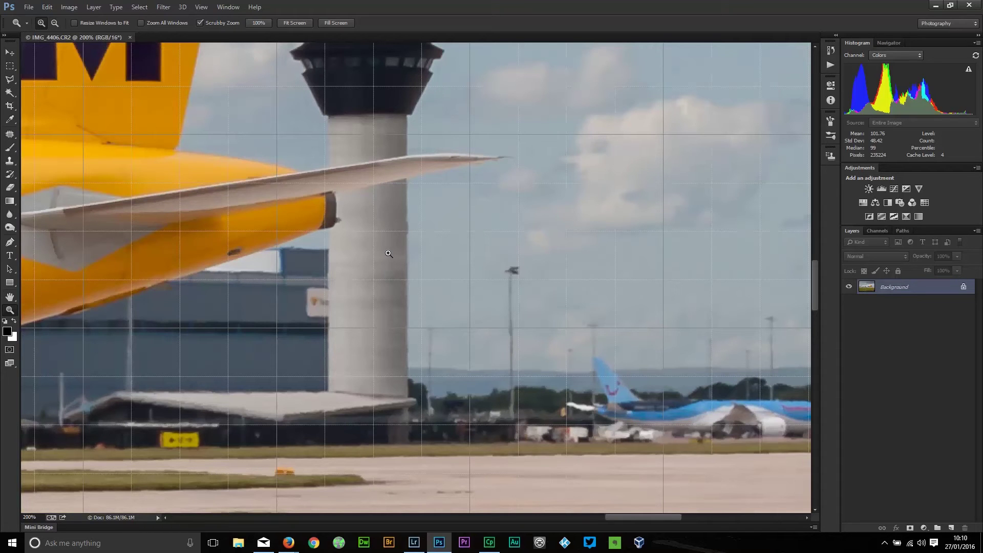
{"action": "left_click_drag", "start_coordinate": [373, 248], "coordinate": [555, 278]}
{"action": "mouse_move", "coordinate": [521, 321]}
{"action": "left_mouse_down"}
{"action": "mouse_move", "coordinate": [548, 317]}
{"action": "mouse_move", "coordinate": [653, 255]}
{"action": "left_mouse_up"}
{"action": "mouse_move", "coordinate": [314, 371]}
{"action": "left_mouse_down"}
{"action": "mouse_move", "coordinate": [546, 296]}
{"action": "mouse_move", "coordinate": [452, 311]}
{"action": "mouse_move", "coordinate": [356, 309]}
{"action": "left_mouse_up"}
{"action": "left_click_drag", "start_coordinate": [629, 209], "coordinate": [577, 248]}
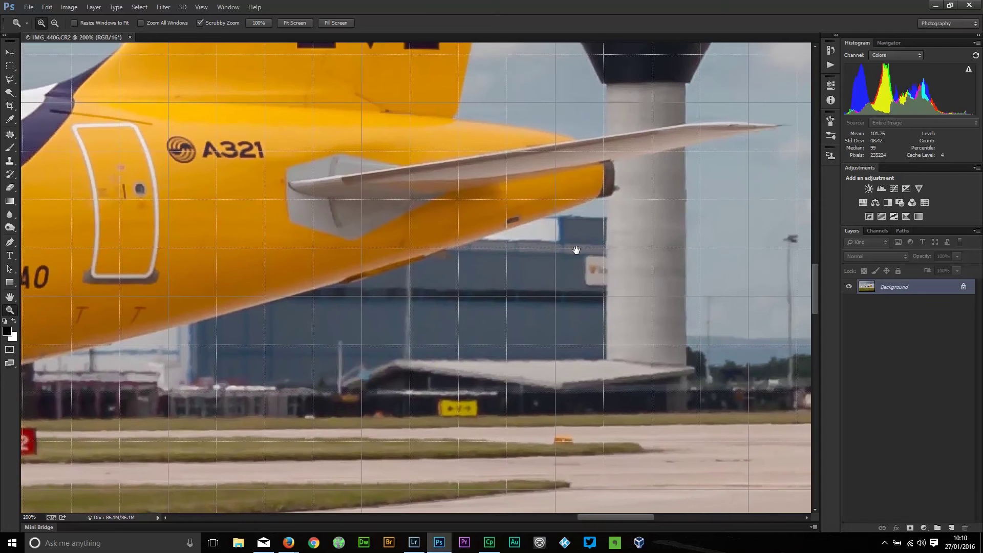
{"action": "left_click_drag", "start_coordinate": [640, 215], "coordinate": [643, 229]}
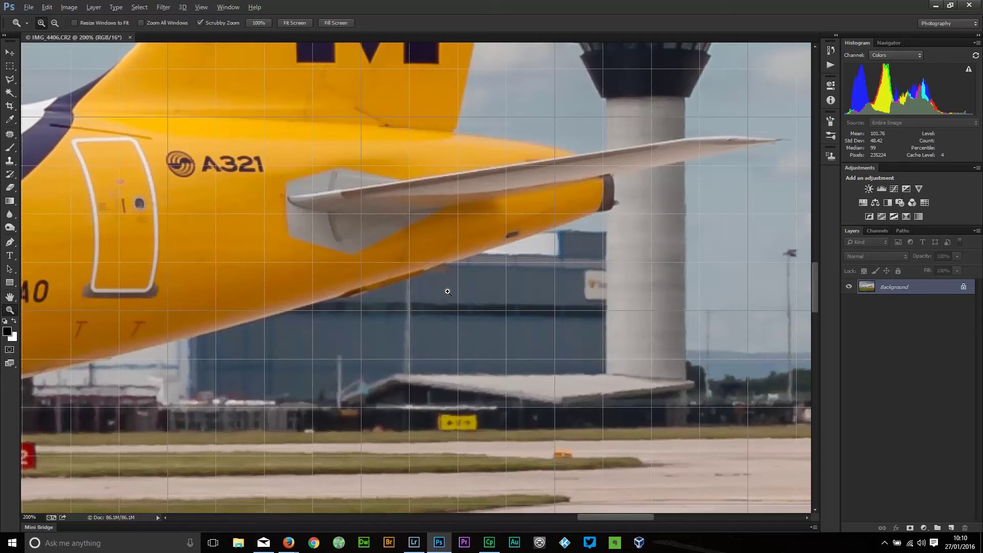
Step: Inspect the grid lines over the hangar below the tail at up to 3200%, and fit the whole photo on screen
{"action": "scroll", "coordinate": [447, 291], "scroll_direction": "down", "scroll_amount": 3}
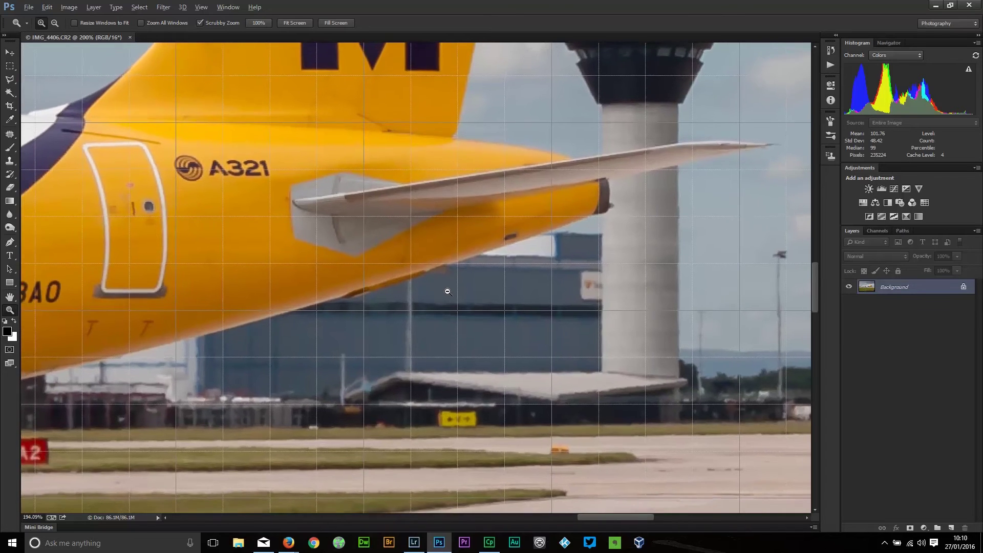
{"action": "scroll", "coordinate": [447, 292], "scroll_direction": "up", "scroll_amount": 3}
{"action": "scroll", "coordinate": [448, 292], "scroll_direction": "up", "scroll_amount": 8}
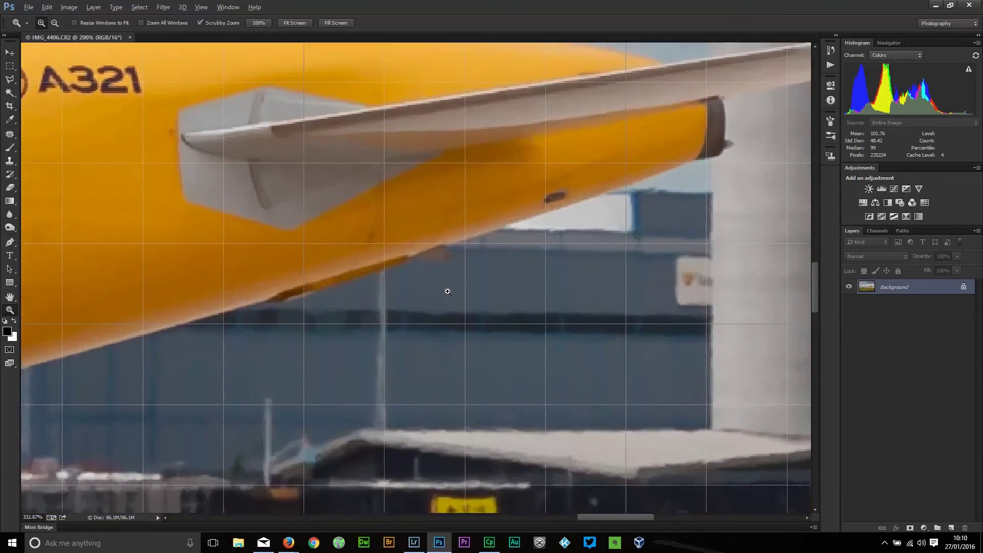
{"action": "scroll", "coordinate": [447, 291], "scroll_direction": "up", "scroll_amount": 6}
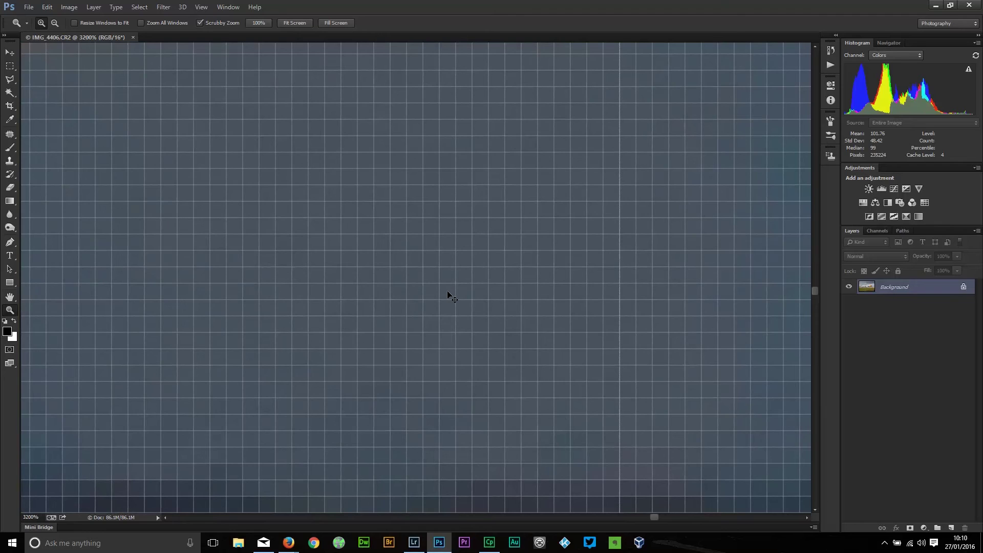
{"action": "key", "text": "ctrl+0"}
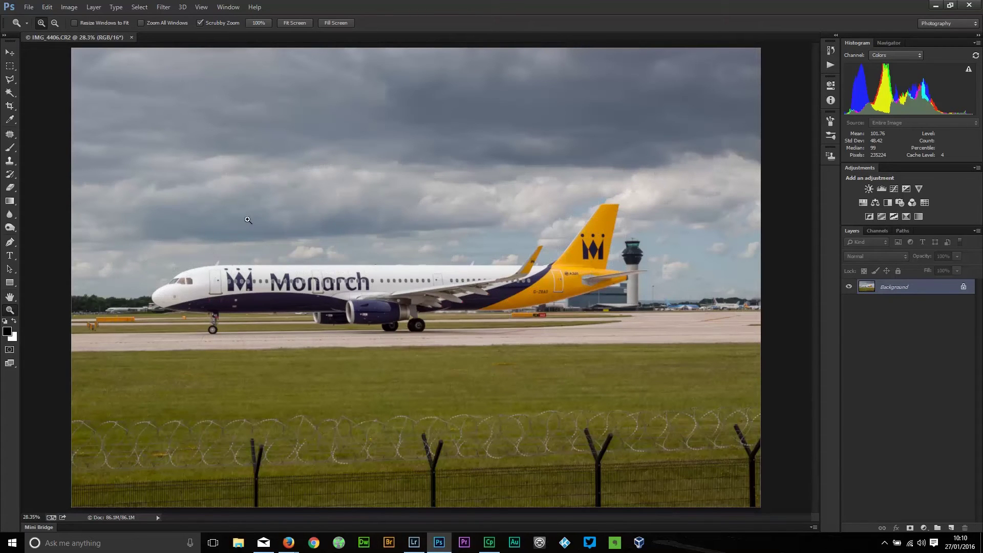
Step: Start cropping the photo with the 2:3 (4:6) ratio swapped to landscape orientation
{"action": "key", "text": "c"}
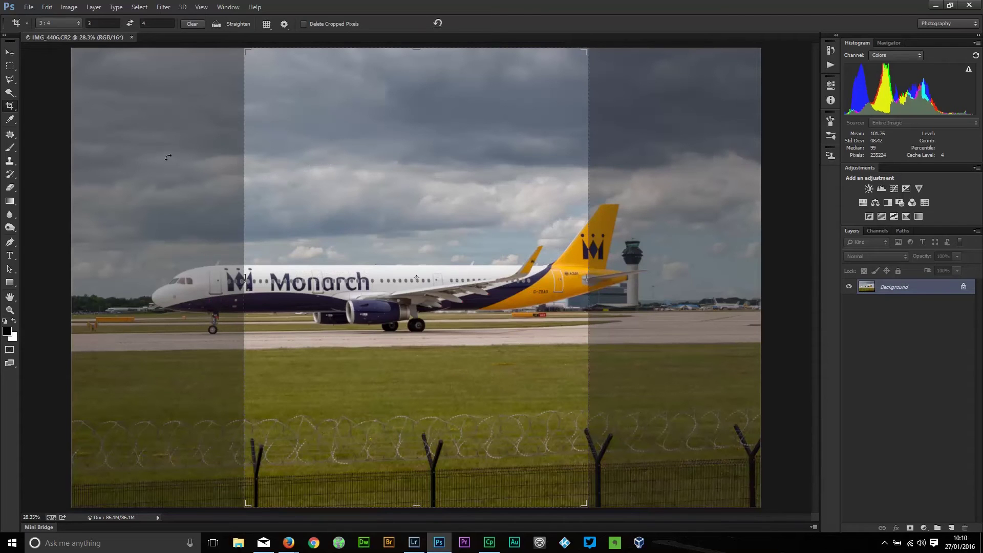
{"action": "left_click", "coordinate": [72, 23]}
{"action": "left_click", "coordinate": [72, 23]}
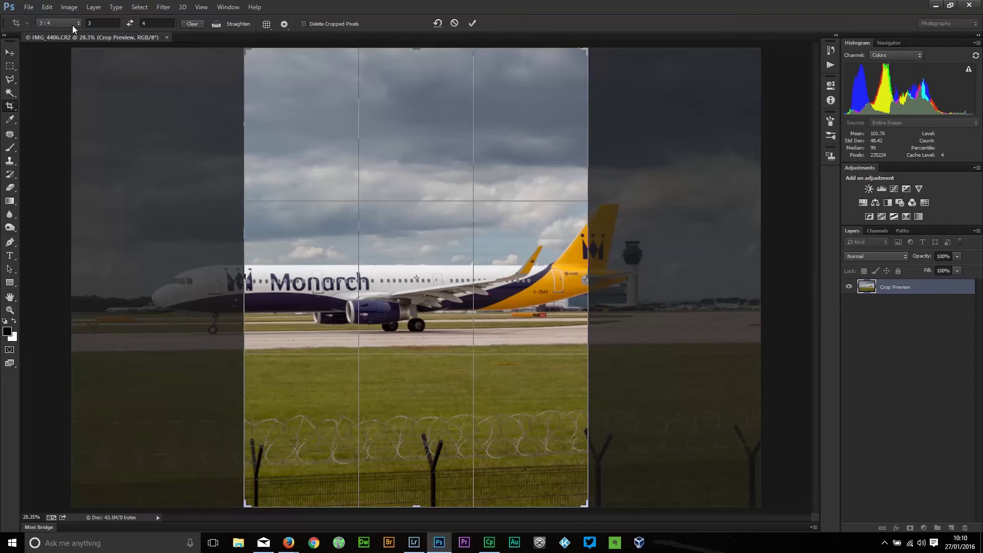
{"action": "left_click", "coordinate": [73, 24]}
{"action": "left_click", "coordinate": [72, 24]}
{"action": "left_click", "coordinate": [73, 23]}
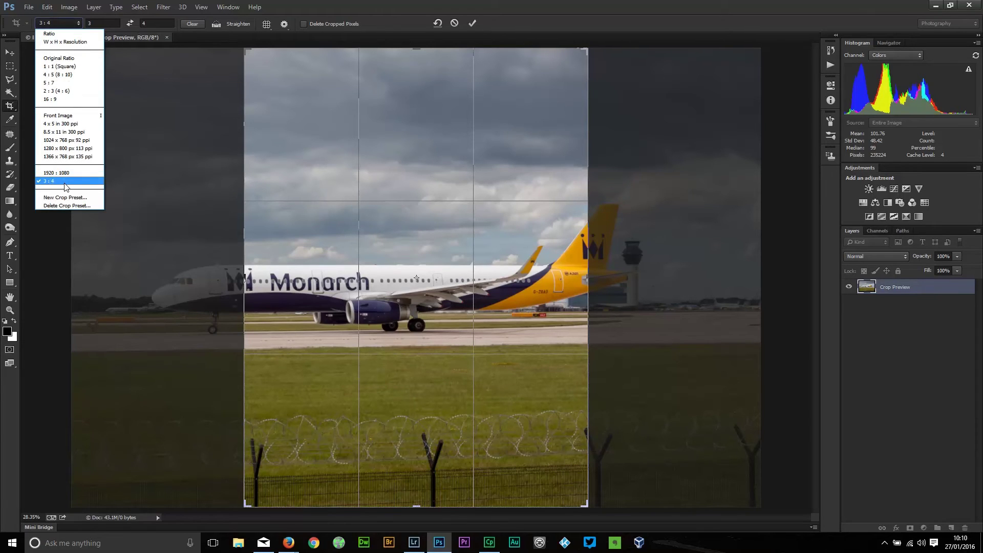
{"action": "left_click", "coordinate": [59, 90]}
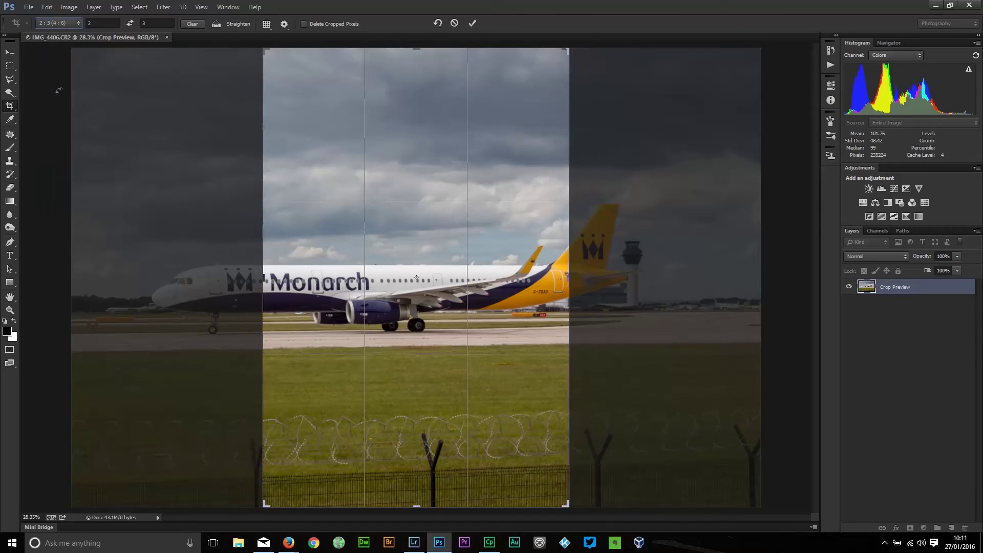
{"action": "left_click", "coordinate": [130, 23]}
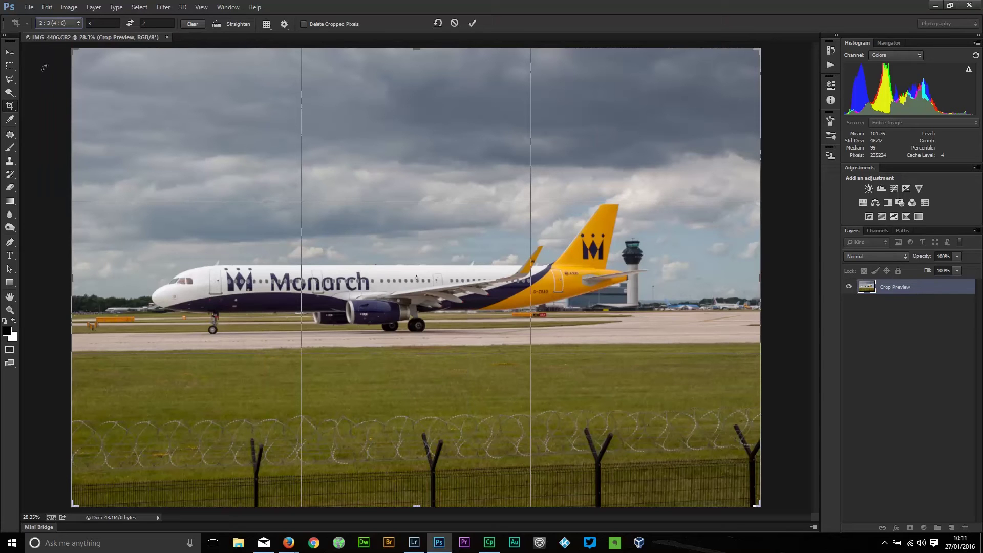
Step: Tighten the crop frame around the aircraft and try it with the 16:9 ratio
{"action": "left_click_drag", "start_coordinate": [73, 50], "coordinate": [105, 68]}
{"action": "left_click_drag", "start_coordinate": [737, 484], "coordinate": [679, 457]}
{"action": "left_click_drag", "start_coordinate": [410, 370], "coordinate": [409, 350]}
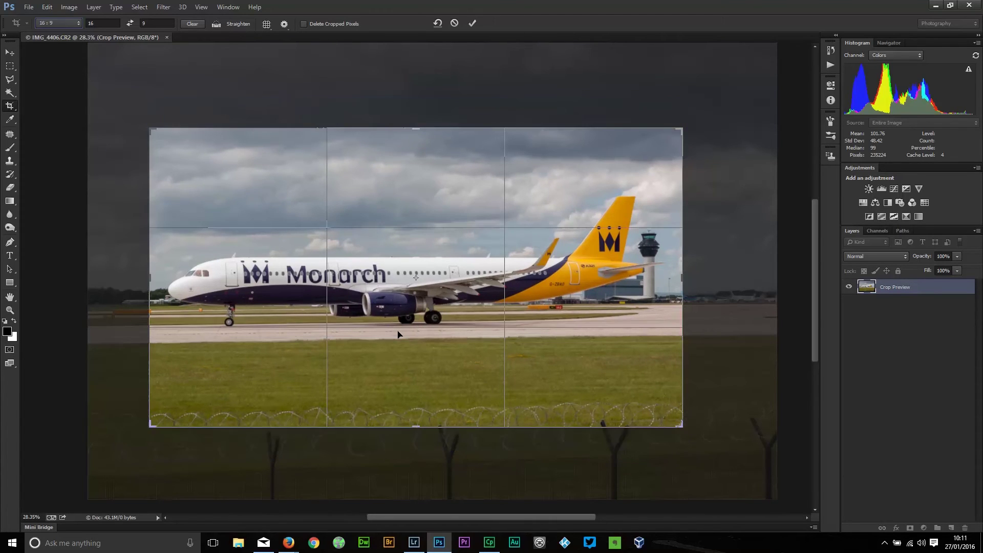
{"action": "key", "text": "x"}
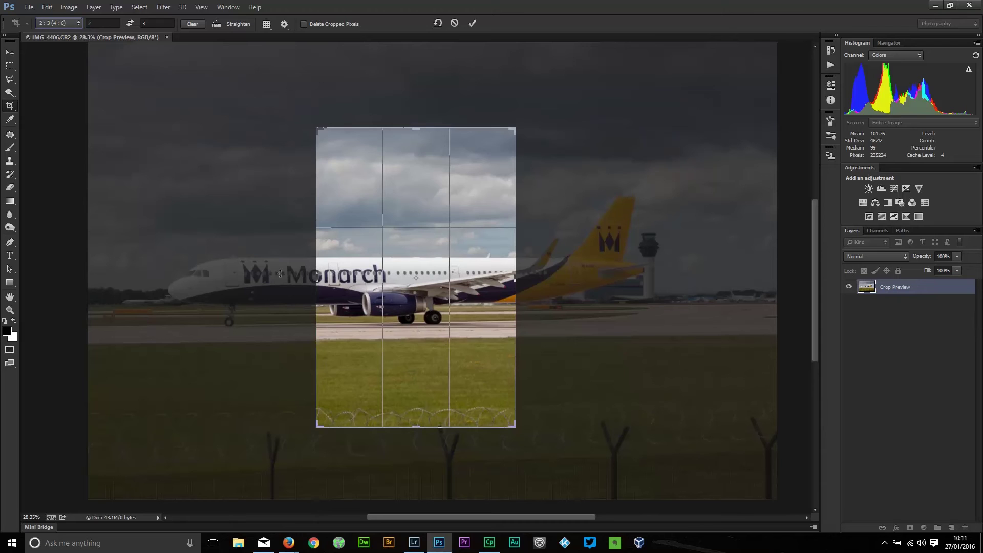
{"action": "key", "text": "x"}
Step: Set the crop ratio to 2:3 (4:6) in landscape orientation, frame the whole aircraft at about 3666 × 2444 px, and apply the crop
{"action": "left_click", "coordinate": [41, 24]}
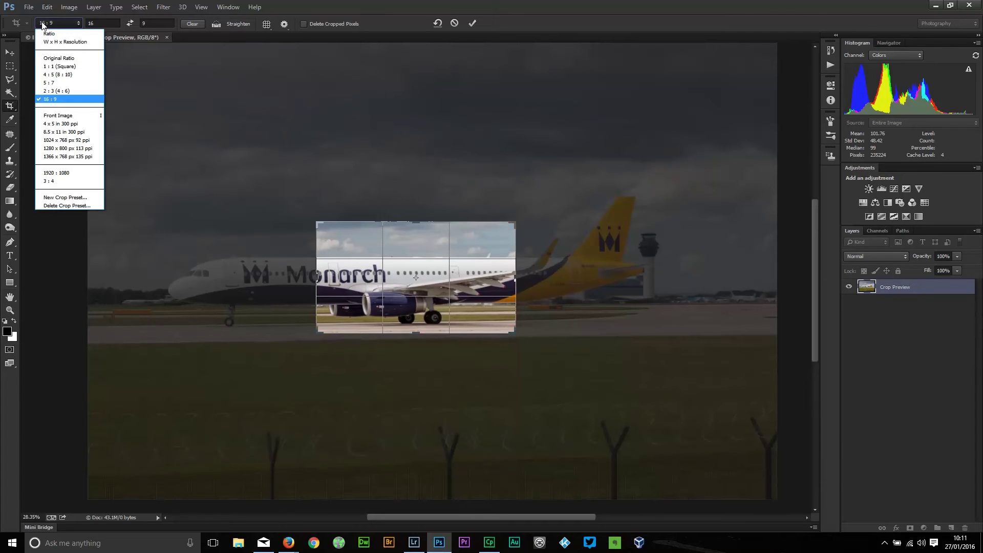
{"action": "left_click", "coordinate": [60, 90]}
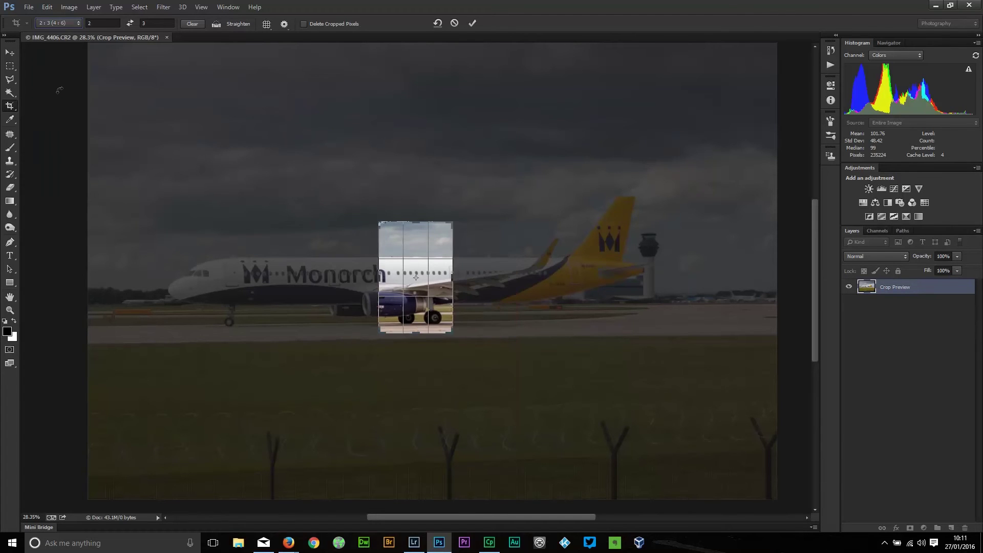
{"action": "left_click", "coordinate": [129, 24]}
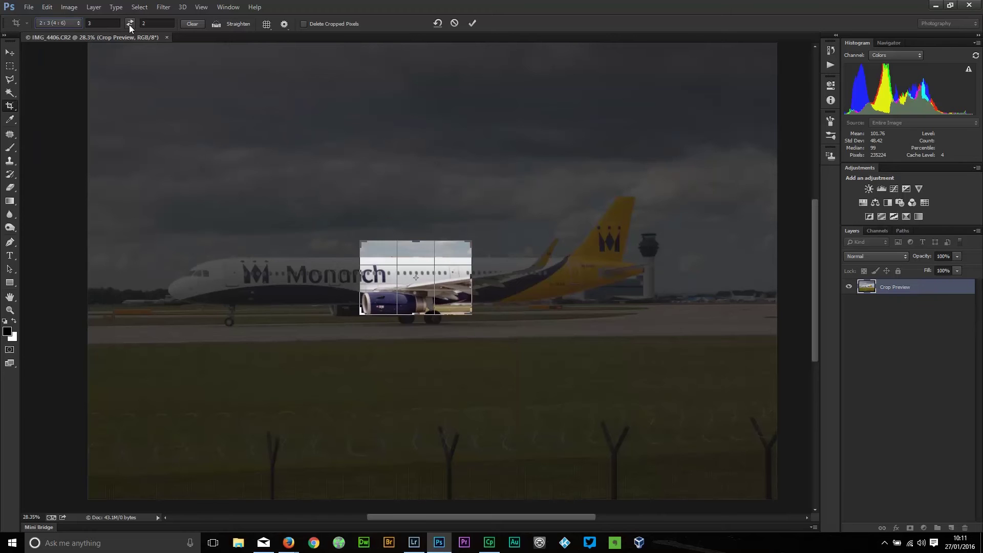
{"action": "left_click_drag", "start_coordinate": [361, 241], "coordinate": [255, 171]}
{"action": "left_click_drag", "start_coordinate": [577, 385], "coordinate": [688, 426]}
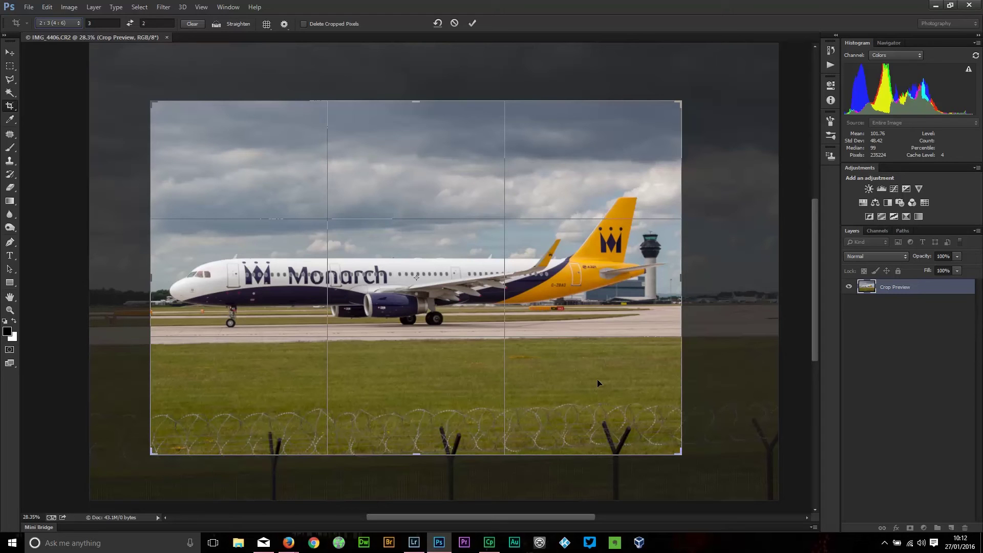
{"action": "left_click", "coordinate": [471, 24]}
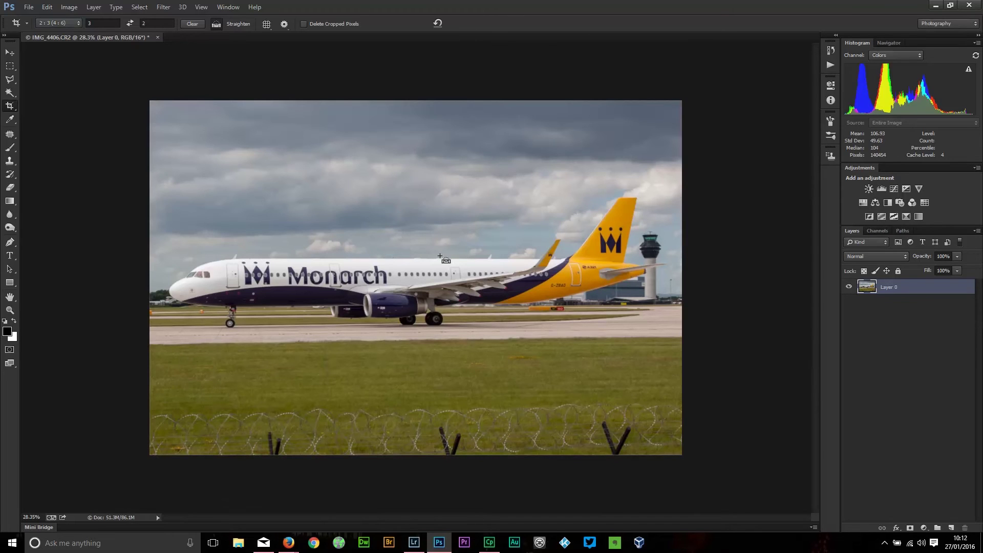
Step: Set the cropped photo's width to 1200 pixels in the Image Size settings, keeping the proportions linked
{"action": "key", "text": "ctrl+alt+i"}
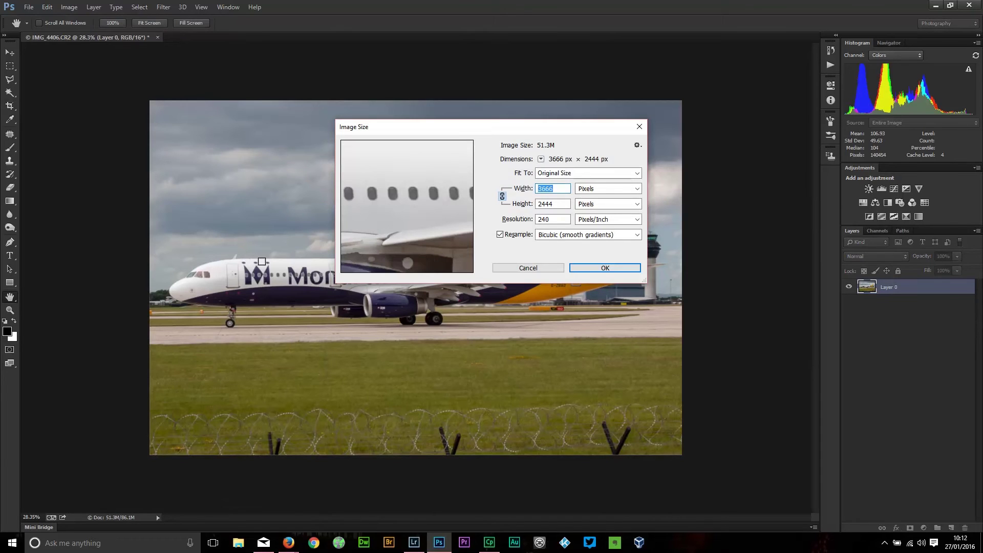
{"action": "key", "text": "Escape"}
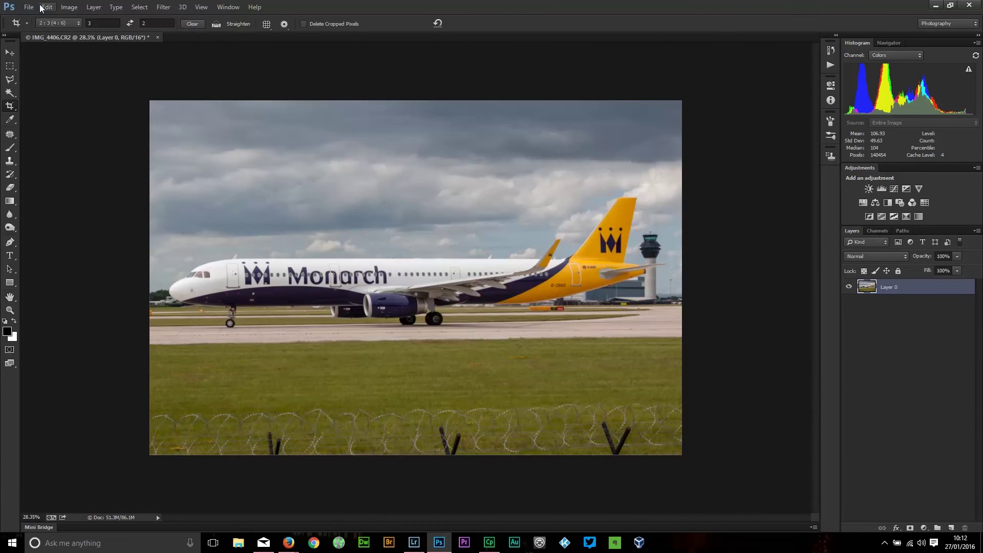
{"action": "left_click", "coordinate": [69, 8]}
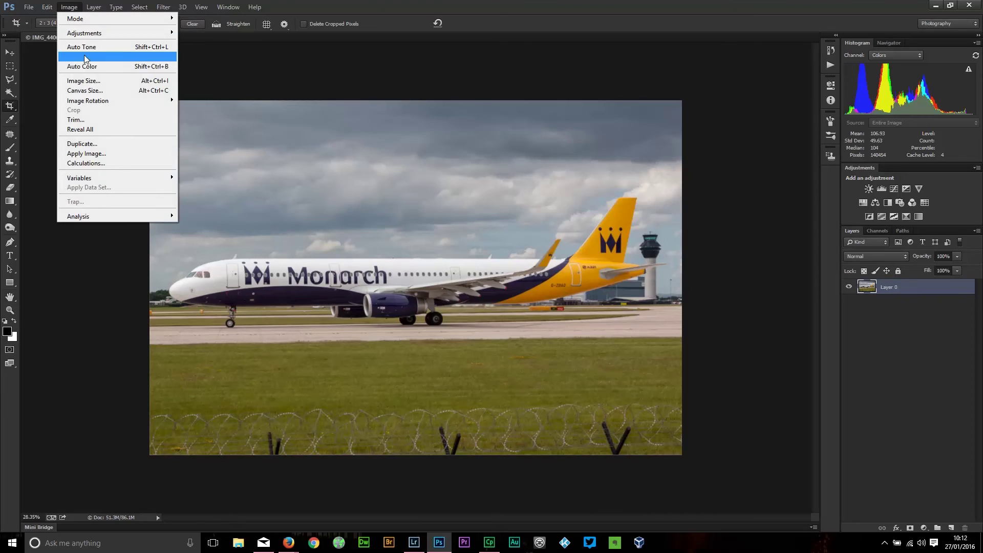
{"action": "left_click", "coordinate": [95, 83]}
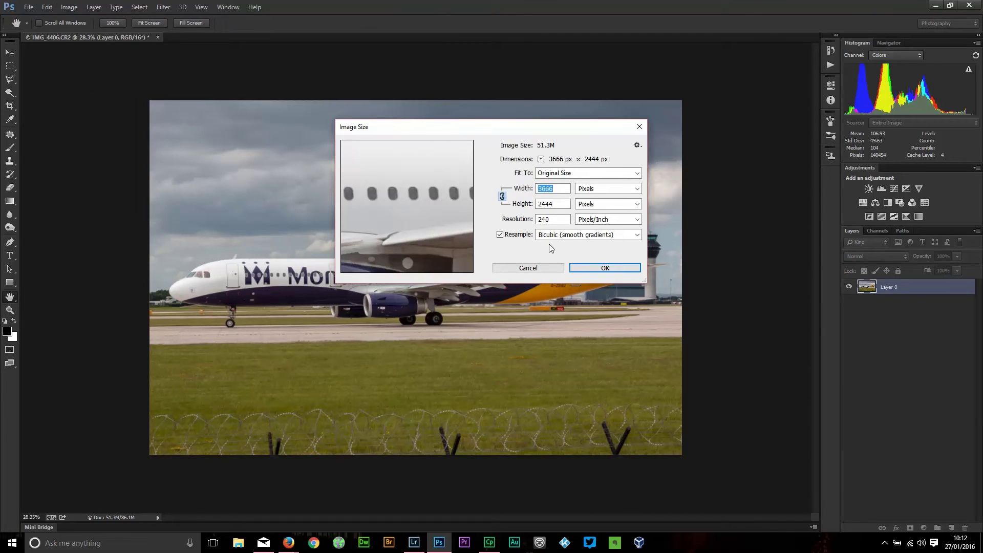
{"action": "type", "text": "1200"}
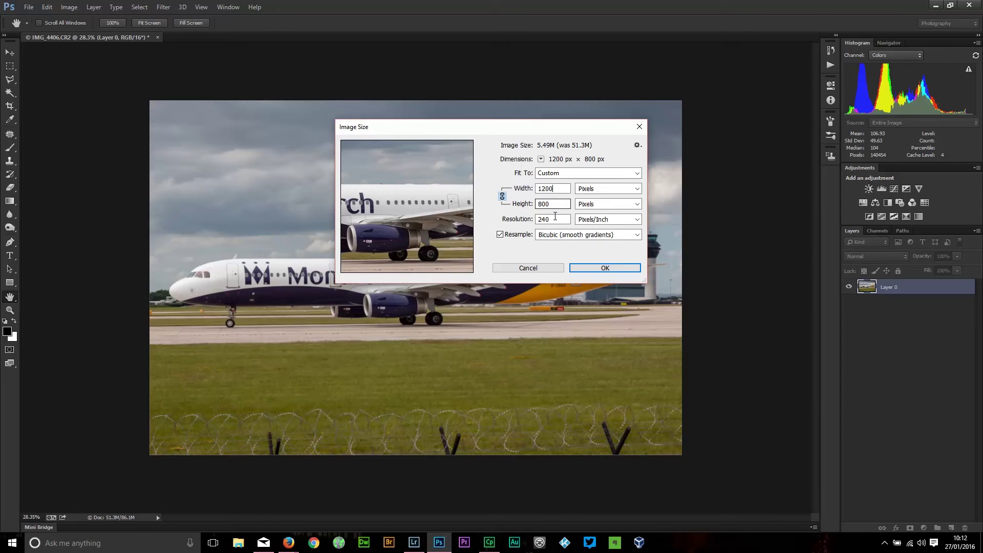
Step: Use Bicubic (smooth gradients) resampling, apply the resize, and view the resized photo at 100%
{"action": "left_click", "coordinate": [568, 235]}
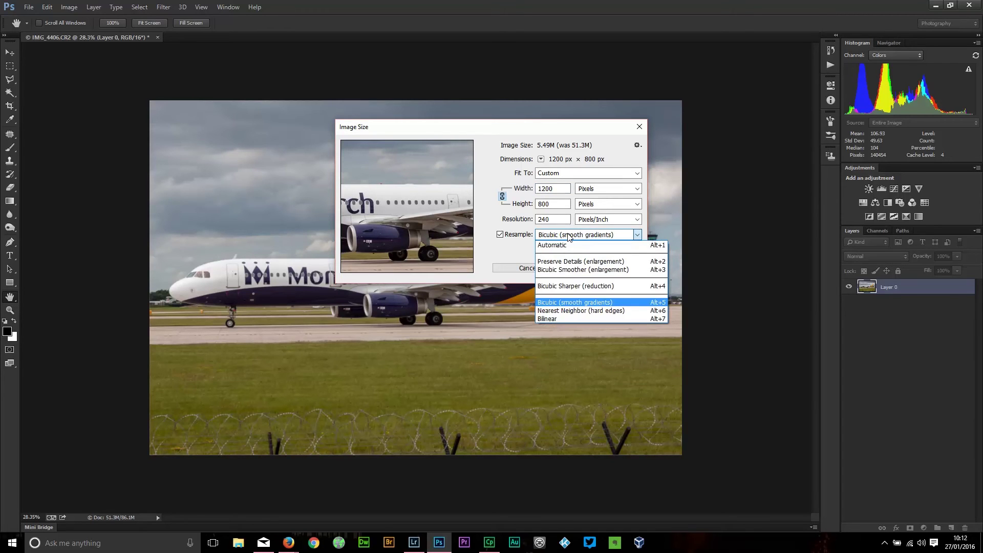
{"action": "left_click", "coordinate": [568, 236]}
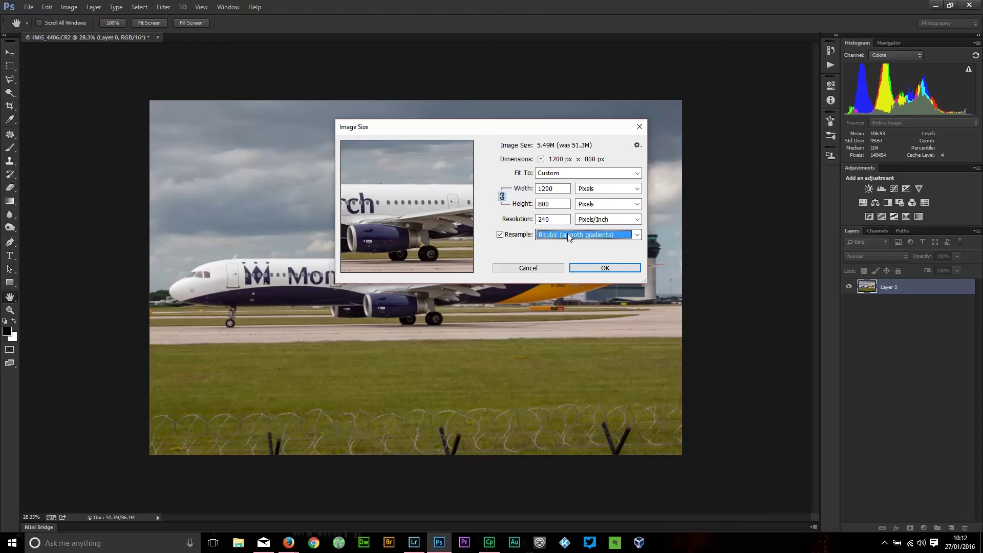
{"action": "left_click", "coordinate": [628, 237]}
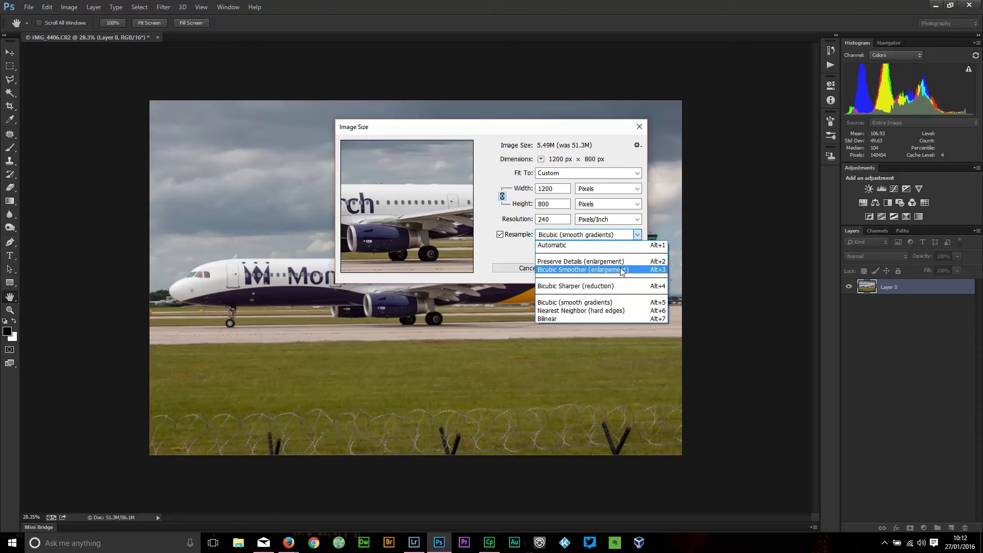
{"action": "left_click", "coordinate": [547, 307]}
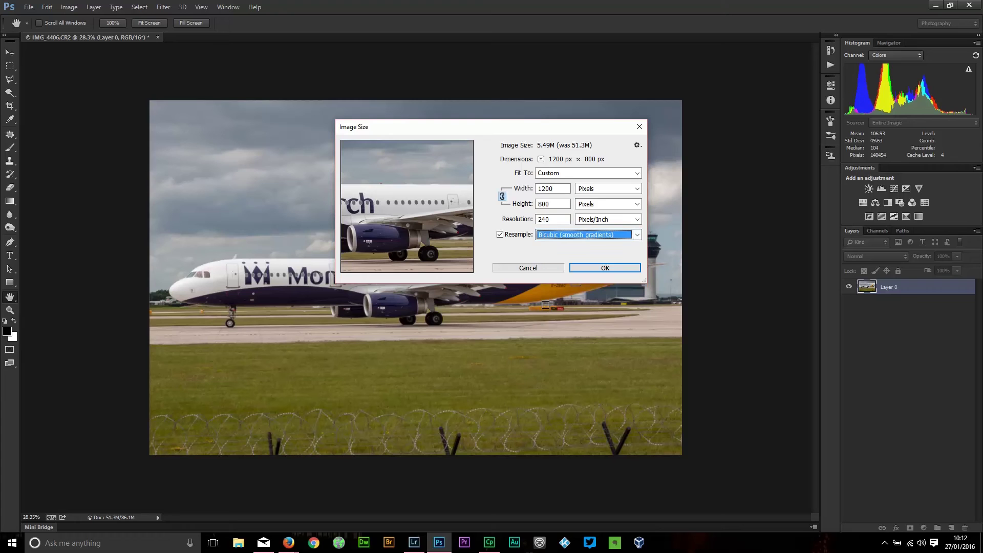
{"action": "left_click", "coordinate": [599, 268]}
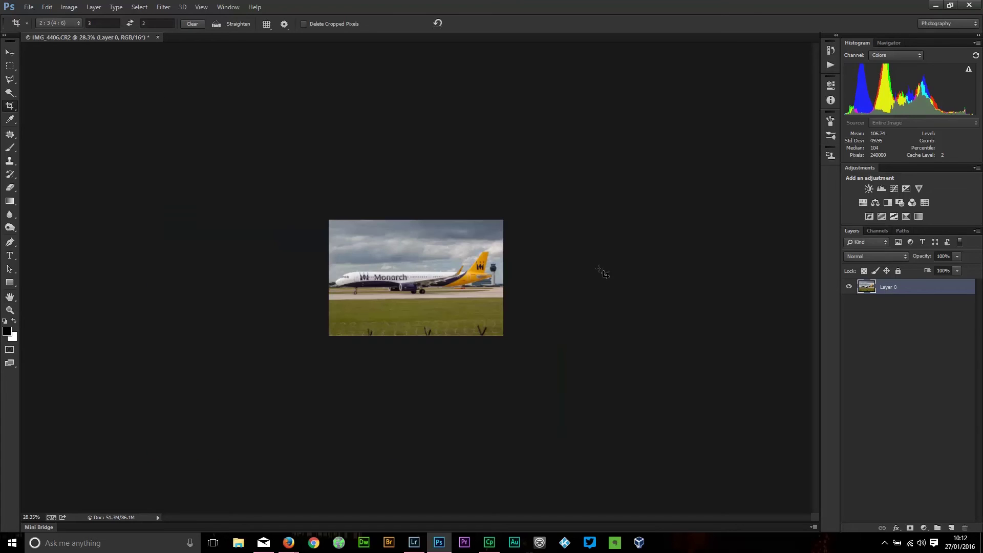
{"action": "key", "text": "z"}
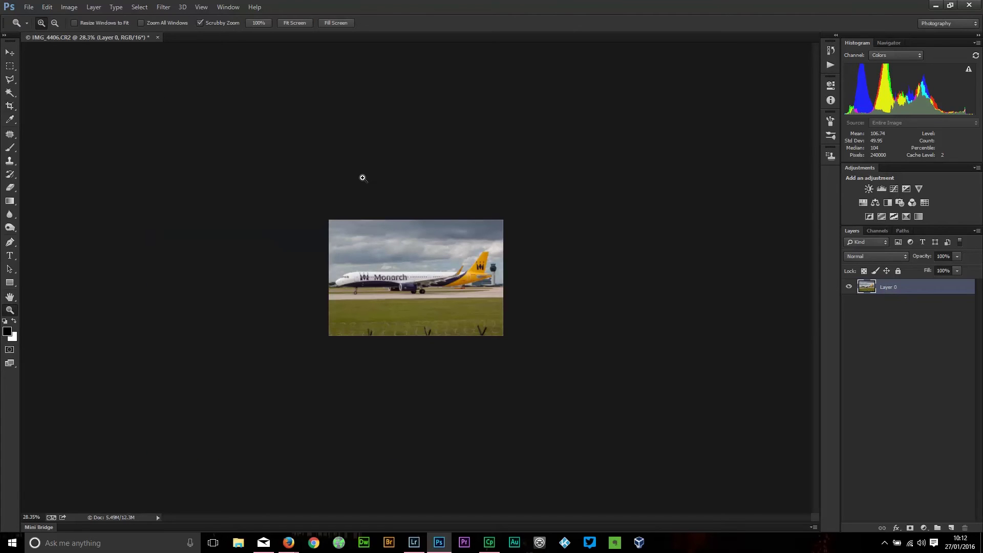
{"action": "left_click", "coordinate": [258, 23]}
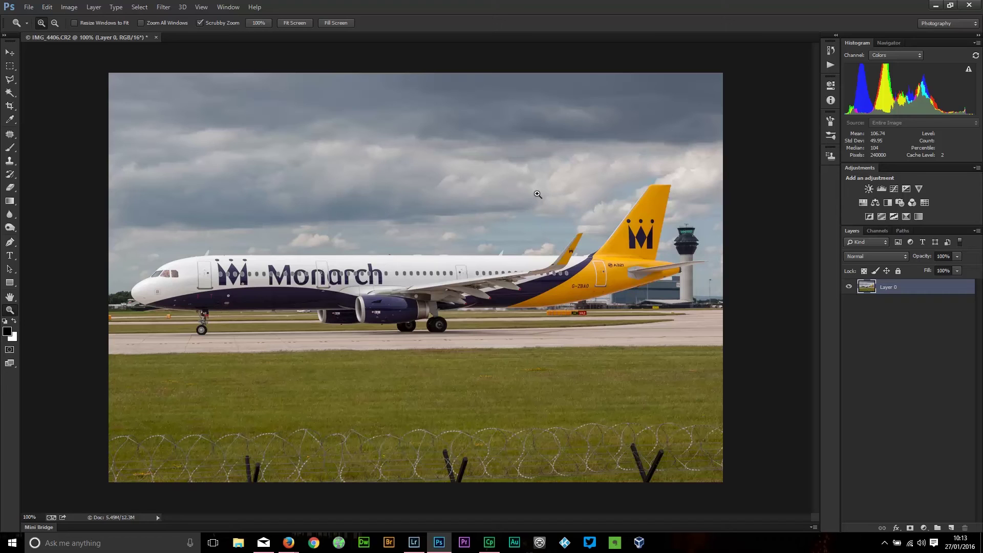
Step: Duplicate the photo layer and apply Smart Sharpen to the copy with amount 100%, radius 0.4 px, noise reduction 10% and Lens Blur removal
{"action": "key", "text": "ctrl+j"}
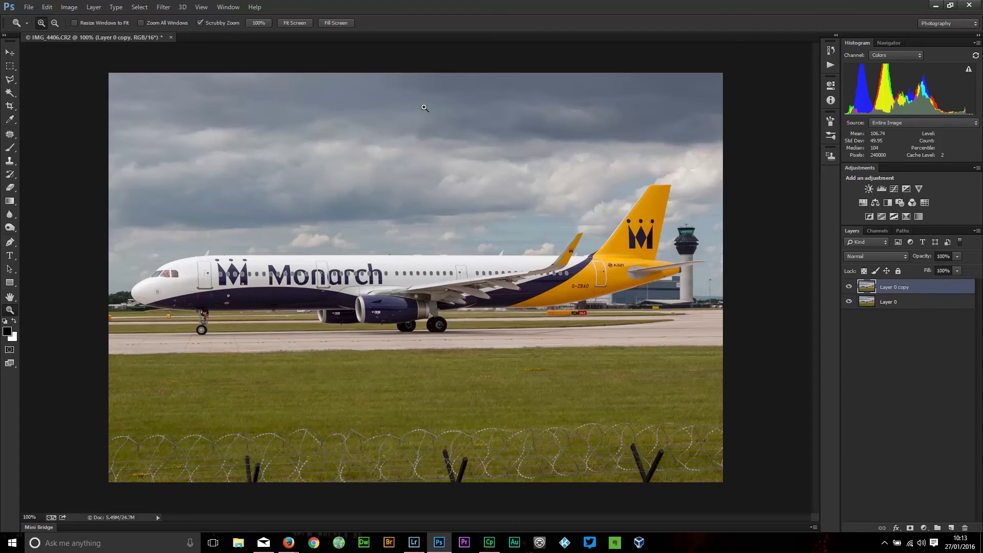
{"action": "left_click", "coordinate": [164, 7]}
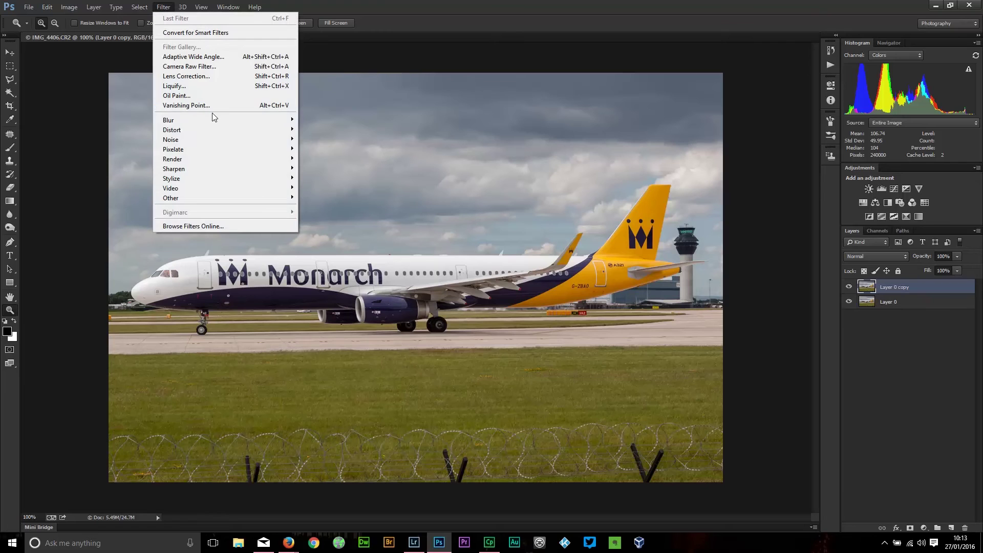
{"action": "mouse_move", "coordinate": [221, 165]}
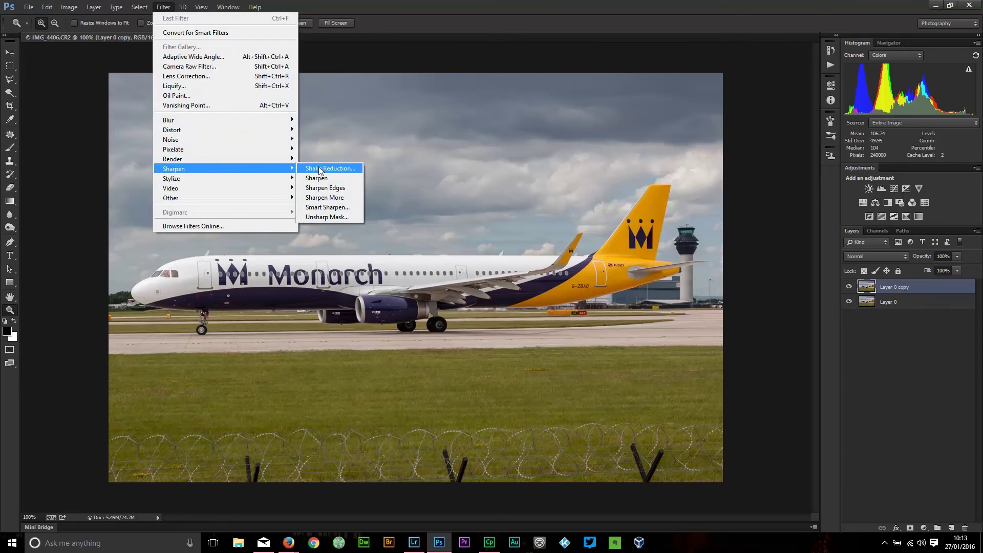
{"action": "left_click", "coordinate": [327, 207]}
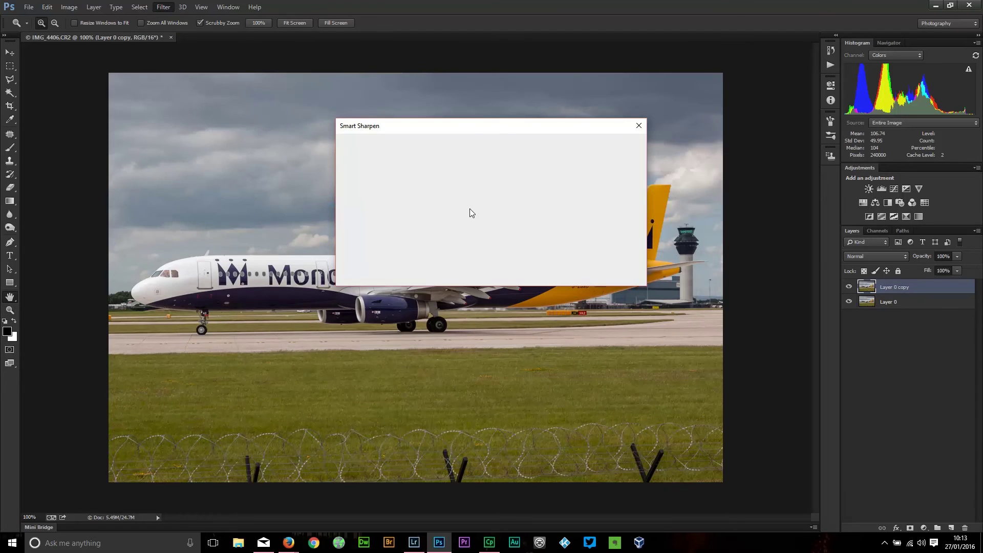
{"action": "left_click_drag", "start_coordinate": [543, 181], "coordinate": [544, 181]}
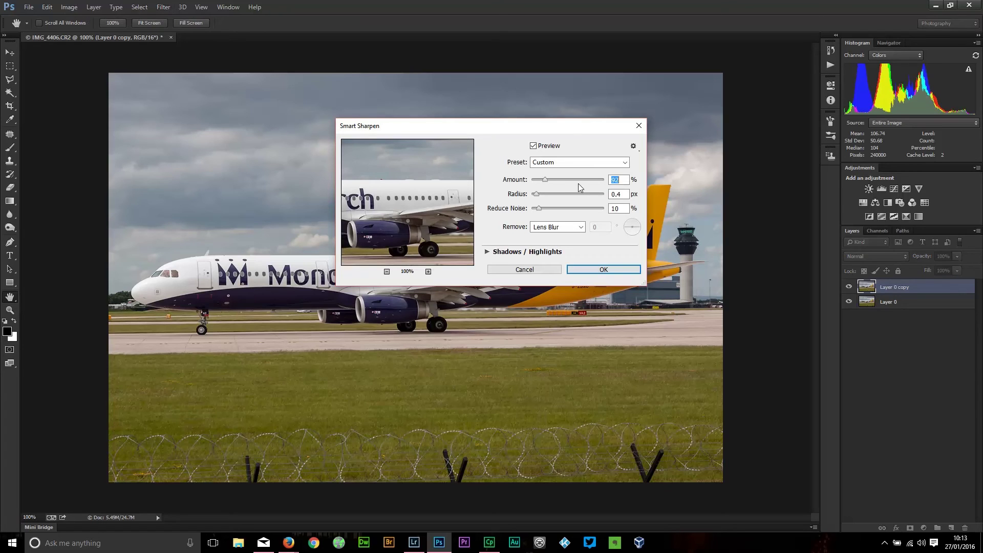
{"action": "type", "text": "100"}
{"action": "left_click", "coordinate": [594, 273]}
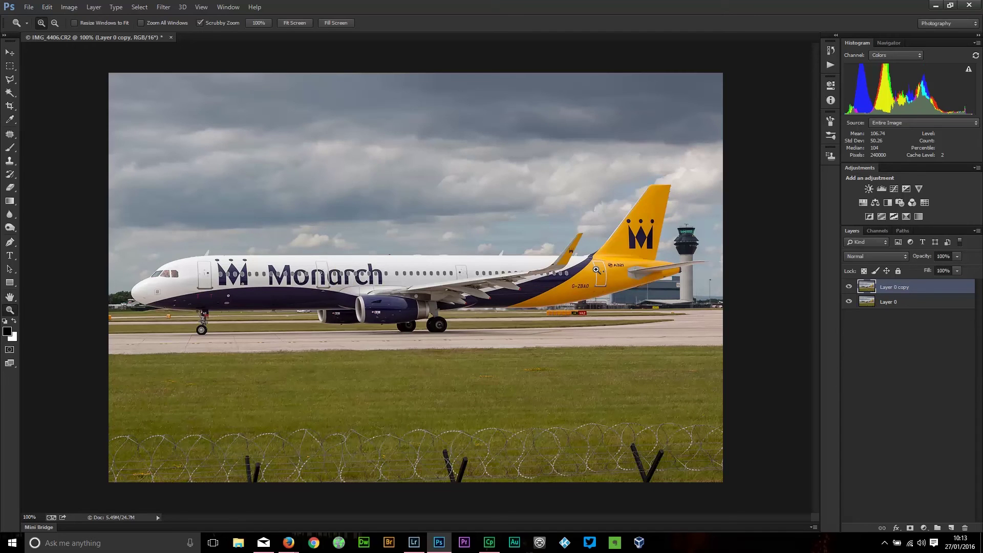
Step: Compare the photo with and without sharpening by repeatedly hiding and showing the sharpened layer copy
{"action": "left_click", "coordinate": [849, 287]}
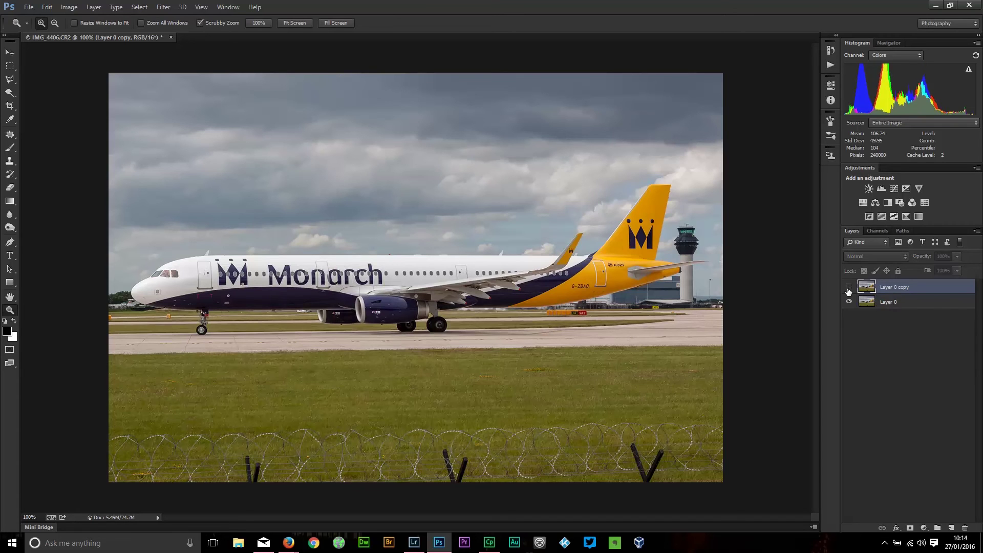
{"action": "left_click", "coordinate": [848, 288]}
{"action": "left_click", "coordinate": [848, 288]}
{"action": "left_click", "coordinate": [848, 288]}
{"action": "left_click", "coordinate": [848, 288]}
{"action": "left_click", "coordinate": [848, 288]}
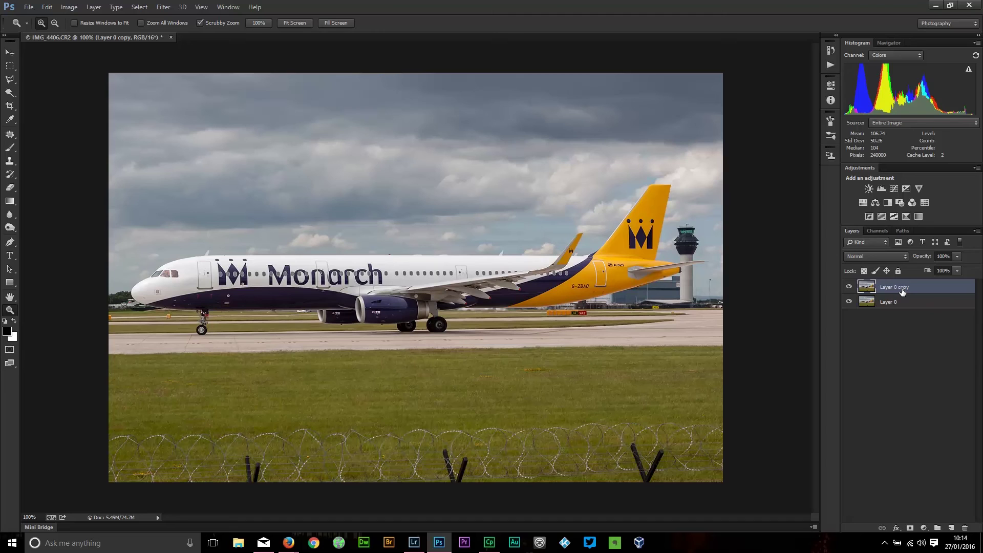
Step: Set the Eraser to a soft round 30 px brush at 40% opacity and dab it on the sharpened layer near the aircraft's nose
{"action": "left_click", "coordinate": [10, 189]}
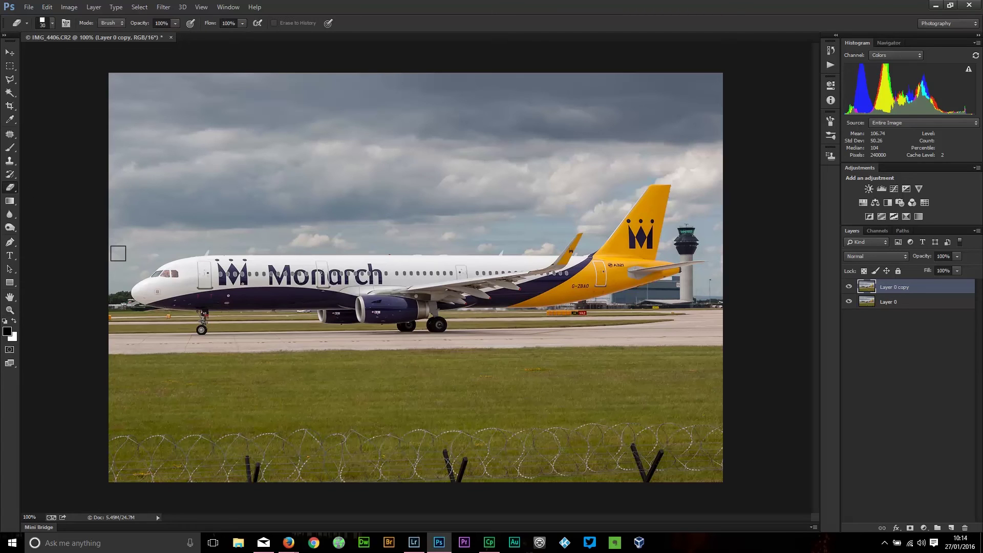
{"action": "left_click", "coordinate": [52, 24]}
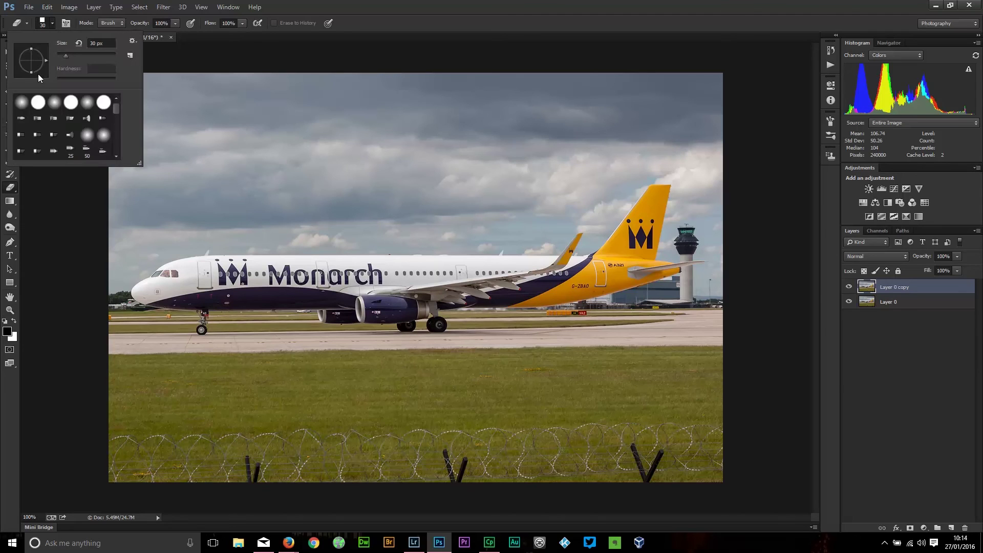
{"action": "left_click", "coordinate": [22, 102]}
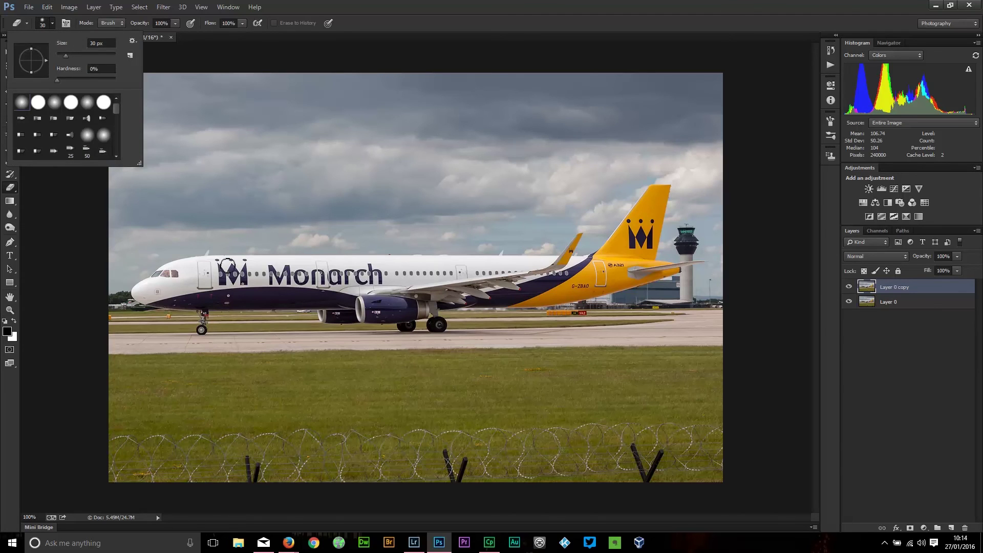
{"action": "left_click", "coordinate": [174, 22]}
{"action": "left_click", "coordinate": [174, 23]}
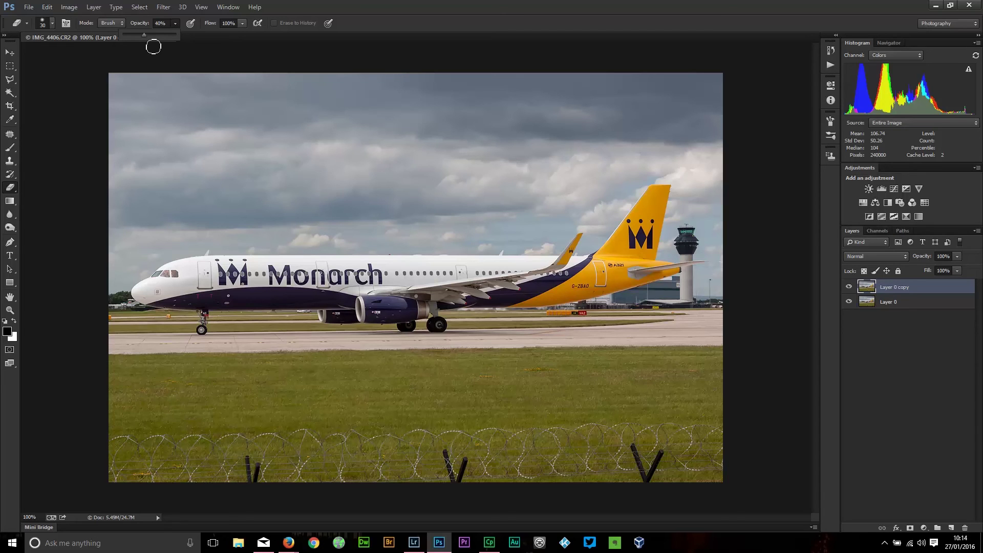
{"action": "left_click", "coordinate": [175, 294]}
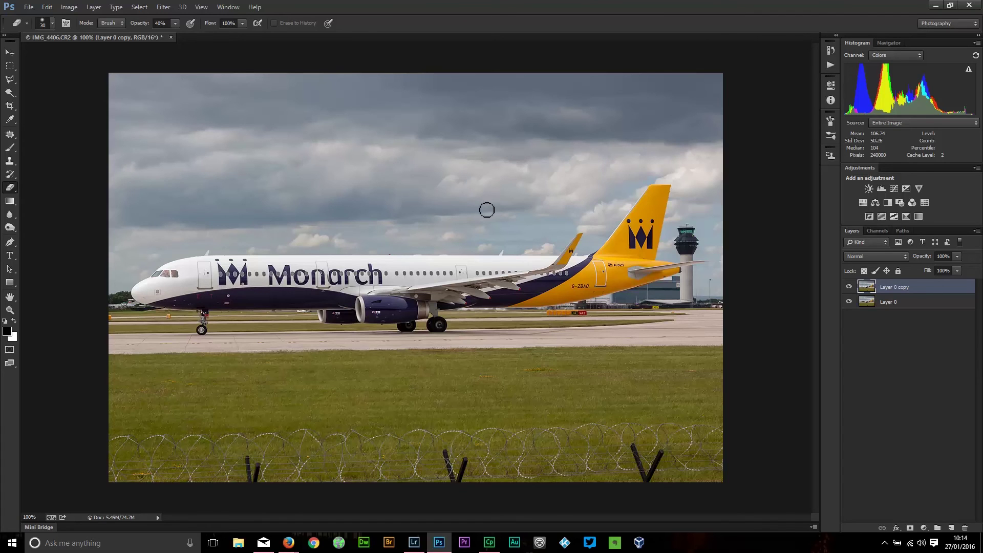
Step: Switch to the Zoom tool and flatten the sharpened and original layers into one background layer
{"action": "key", "text": "z"}
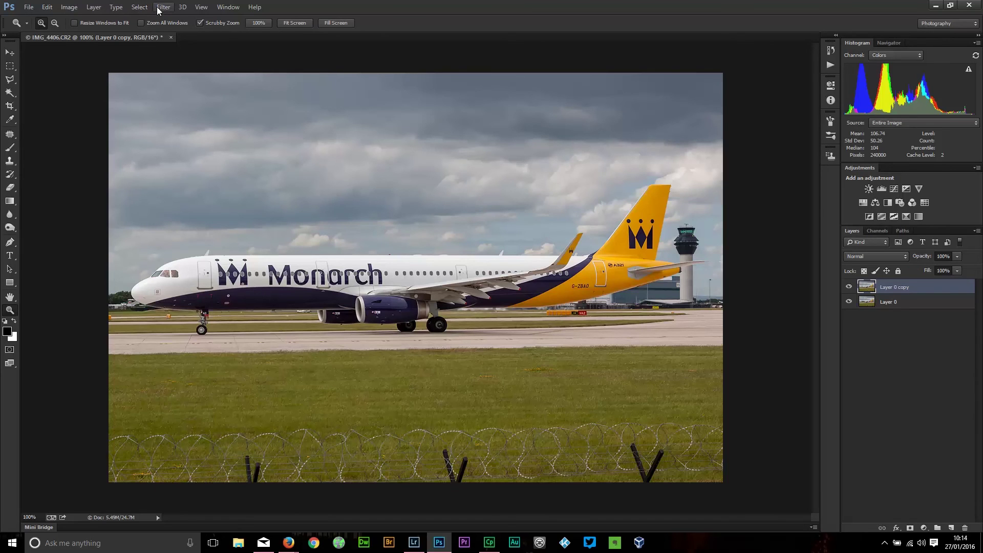
{"action": "left_click", "coordinate": [95, 8]}
{"action": "left_click", "coordinate": [123, 351]}
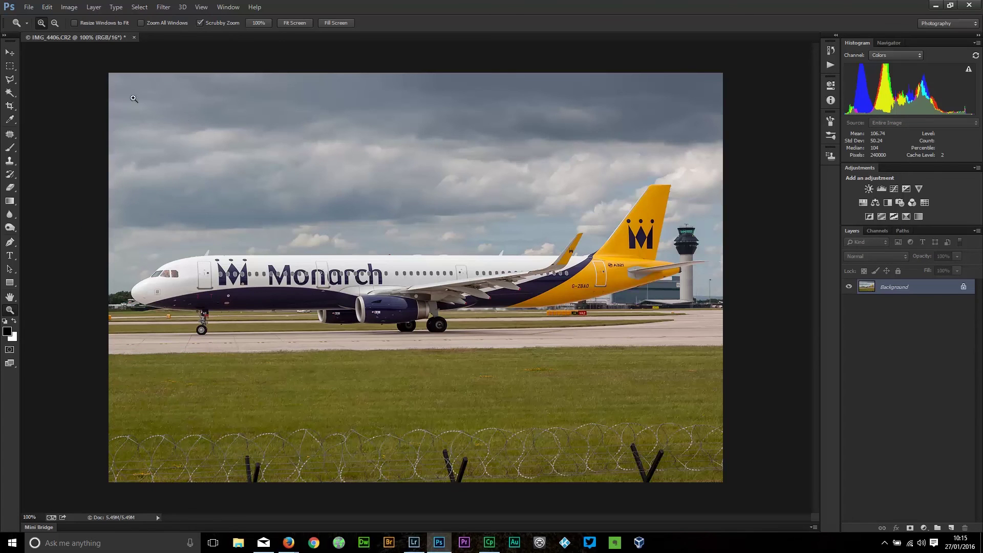
Step: Open the flattened photo in Save for Web and set the JPEG quality to 100 (Maximum)
{"action": "left_click", "coordinate": [29, 7]}
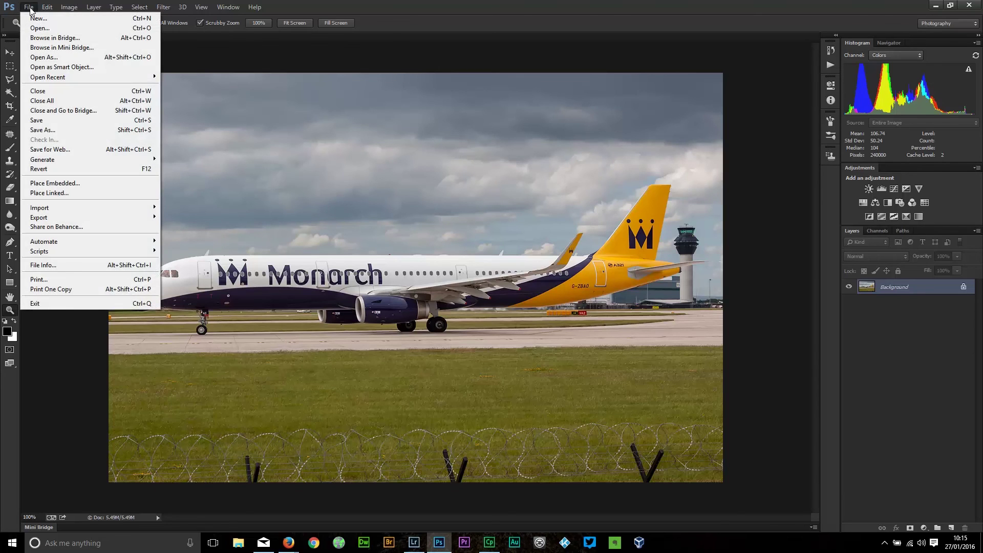
{"action": "left_click", "coordinate": [45, 151]}
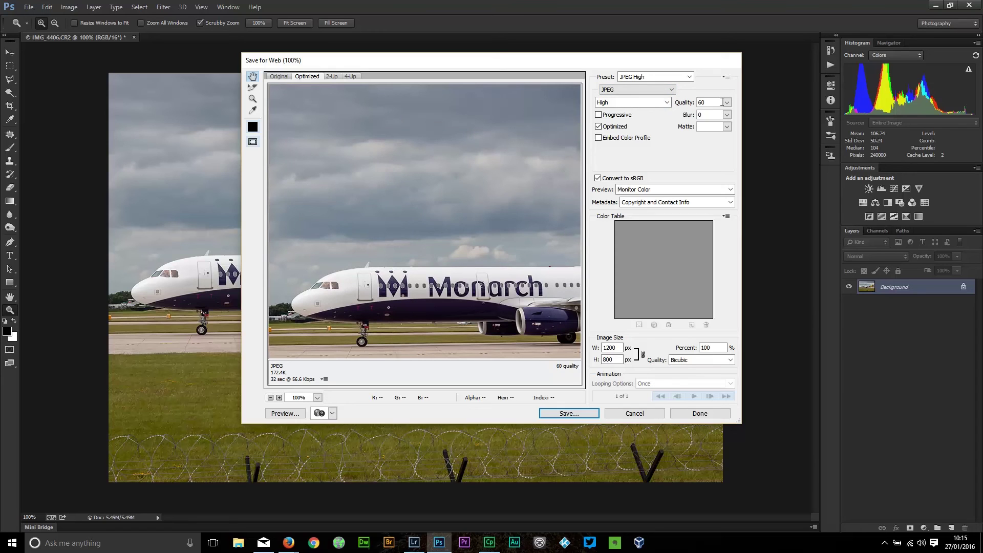
{"action": "left_click", "coordinate": [726, 102]}
{"action": "left_click", "coordinate": [707, 89]}
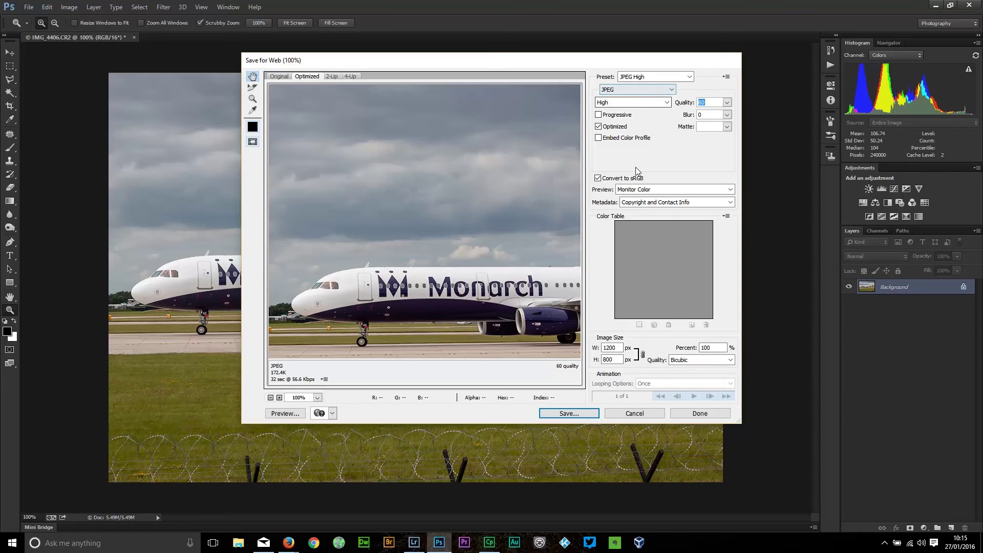
{"action": "left_click", "coordinate": [726, 103]}
{"action": "left_click_drag", "start_coordinate": [706, 117], "coordinate": [727, 116]}
{"action": "left_click", "coordinate": [727, 103]}
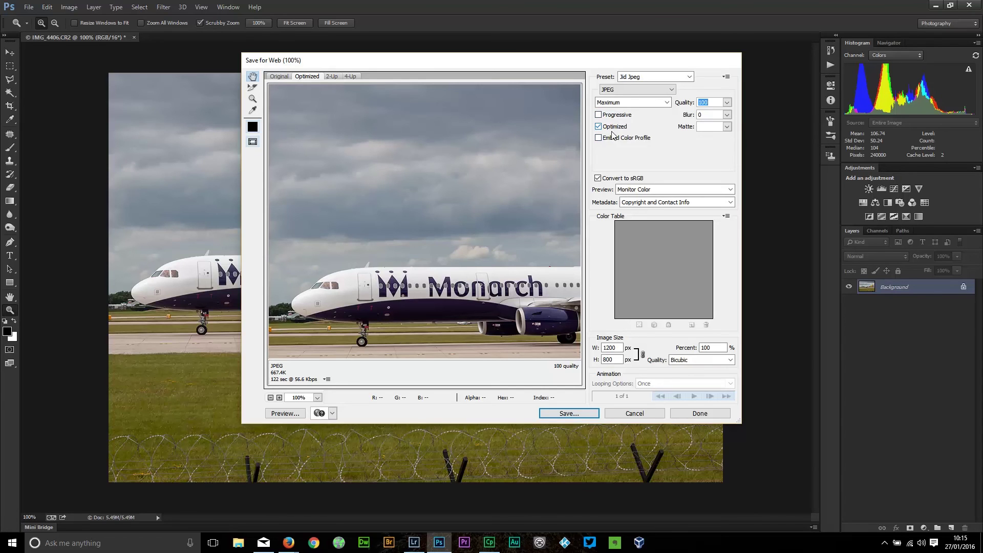
{"action": "left_click_drag", "start_coordinate": [532, 292], "coordinate": [536, 212]}
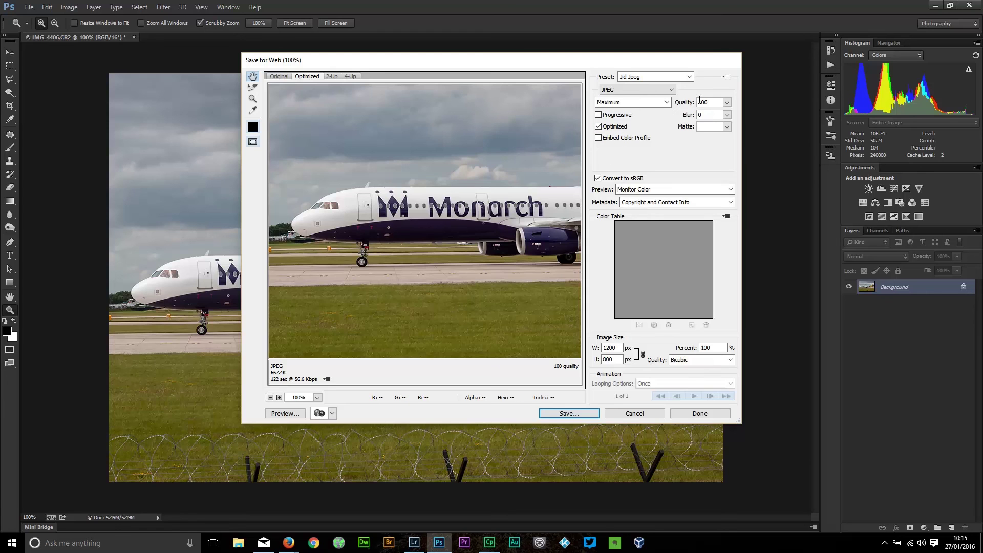
{"action": "left_click", "coordinate": [570, 413]}
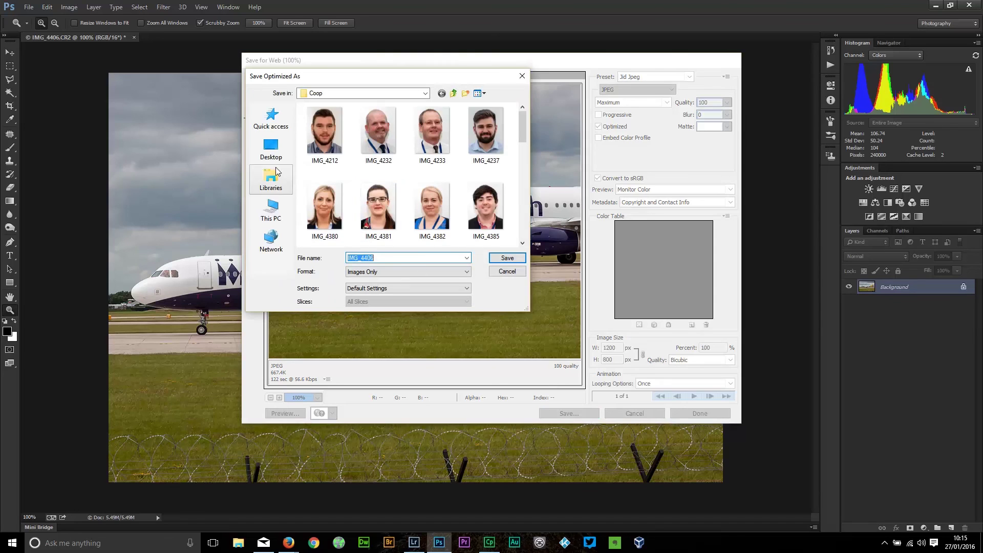
{"action": "left_click", "coordinate": [270, 151]}
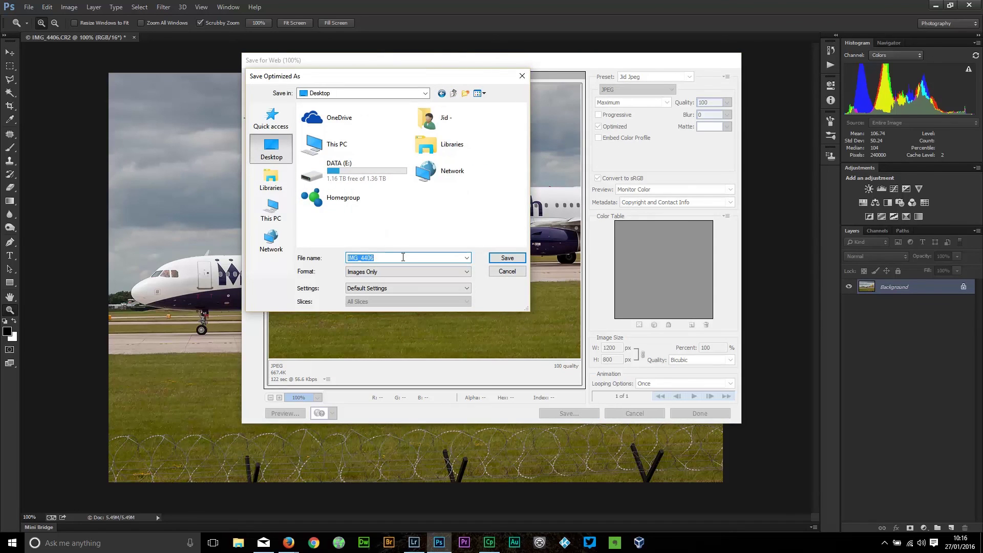
{"action": "left_click", "coordinate": [514, 271]}
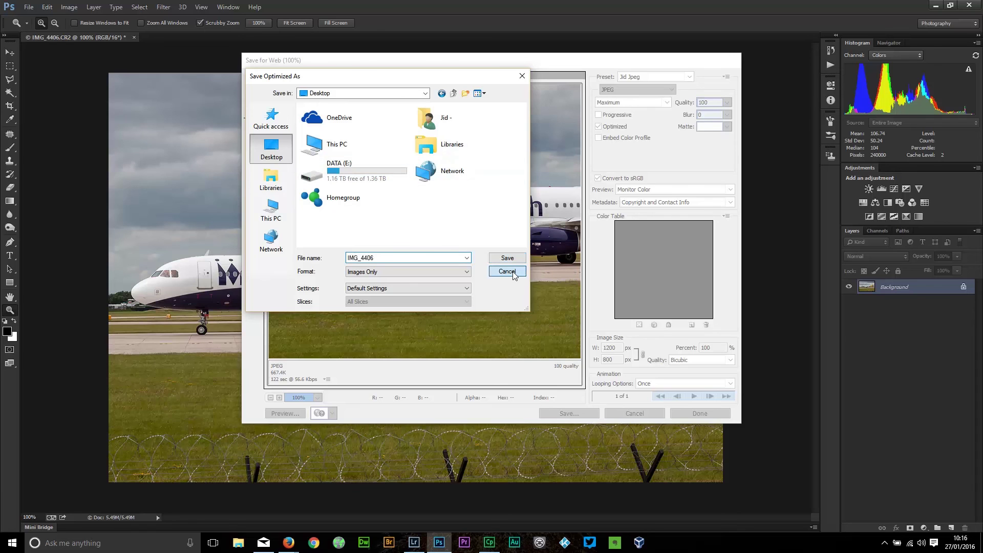
Step: Save the web JPEG to the Desktop, named with G-ZBAO, EGCC, the photographer's first name and 4406, separated by underscores
{"action": "left_click_drag", "start_coordinate": [537, 279], "coordinate": [361, 289]}
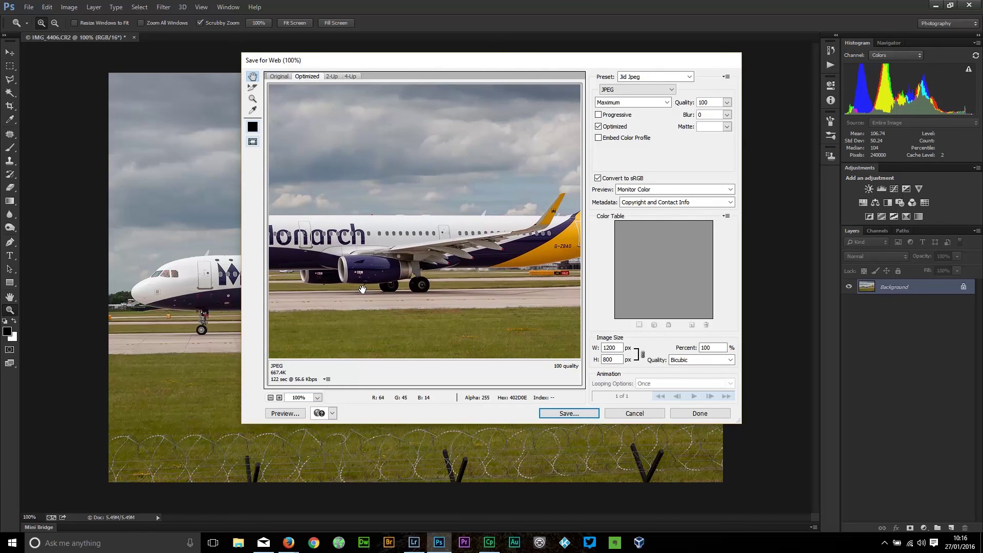
{"action": "left_click", "coordinate": [583, 413]}
{"action": "left_click", "coordinate": [289, 152]}
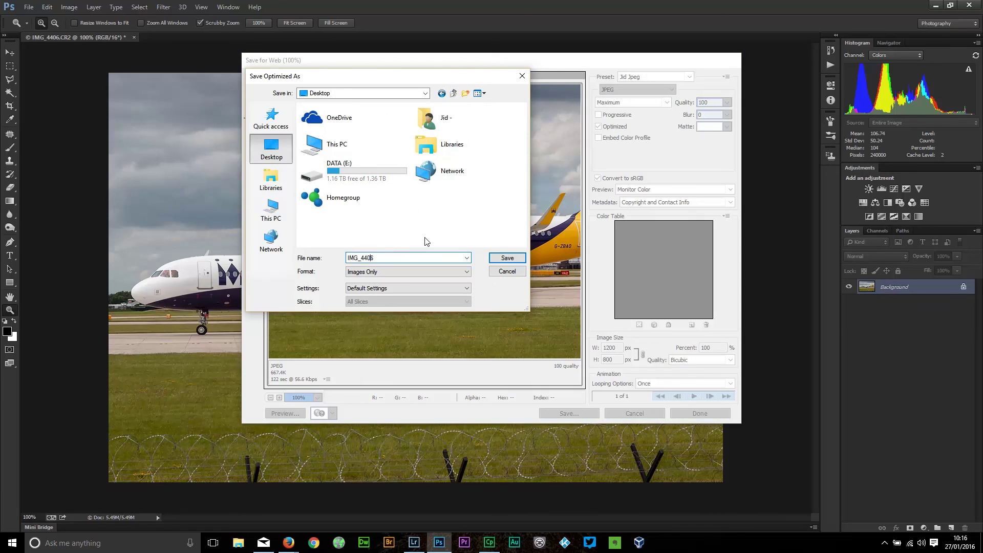
{"action": "key", "text": "BackSpace"}
{"action": "key", "text": "BackSpace"}
{"action": "key", "text": "BackSpace"}
{"action": "type", "text": "G-ZBAO_EGCC_jid"}
{"action": "key", "text": "Return"}
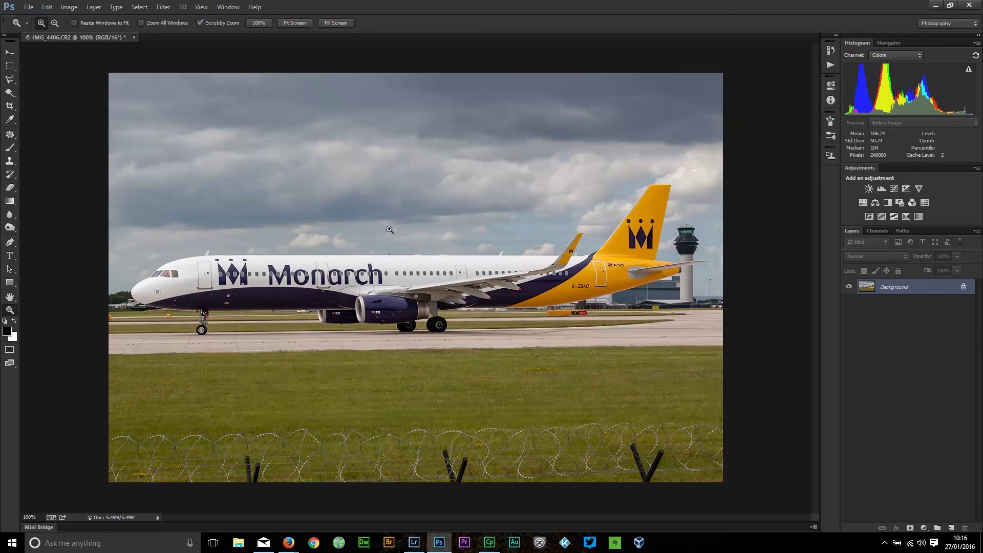
Step: Minimize Photoshop and Lightroom and move the saved JPEG away from the other desktop icons
{"action": "left_click", "coordinate": [937, 6]}
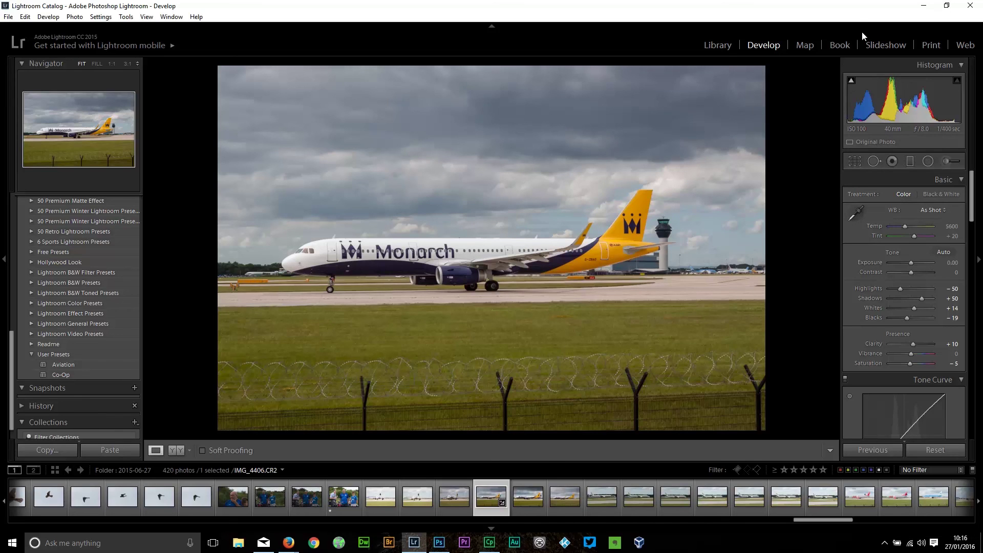
{"action": "left_click", "coordinate": [923, 6]}
{"action": "left_click_drag", "start_coordinate": [21, 129], "coordinate": [87, 149]}
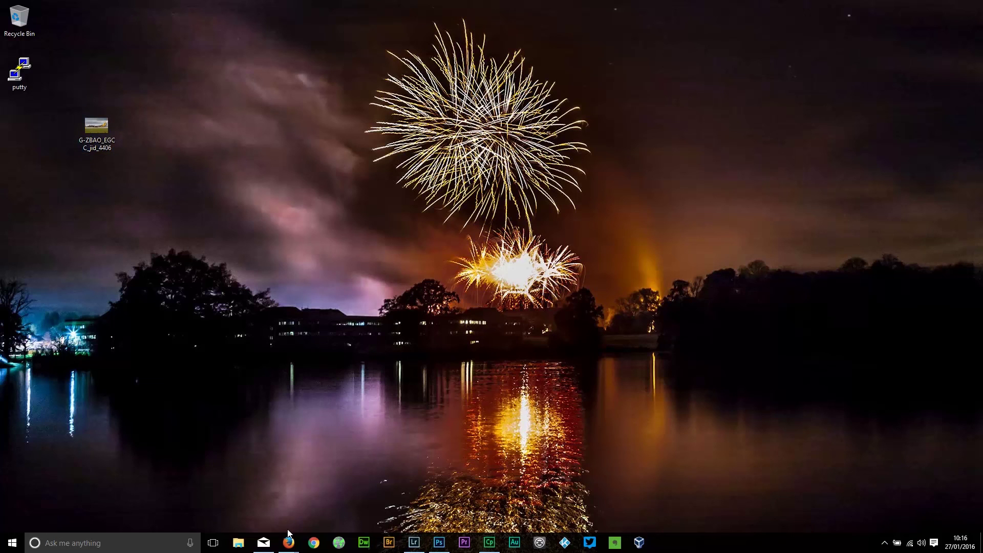
Step: Switch to Firefox and view the published Monarch photo on airliners.net, followed by the photographer's Facebook and Flickr pages
{"action": "mouse_move", "coordinate": [288, 535]}
{"action": "left_click", "coordinate": [355, 505]}
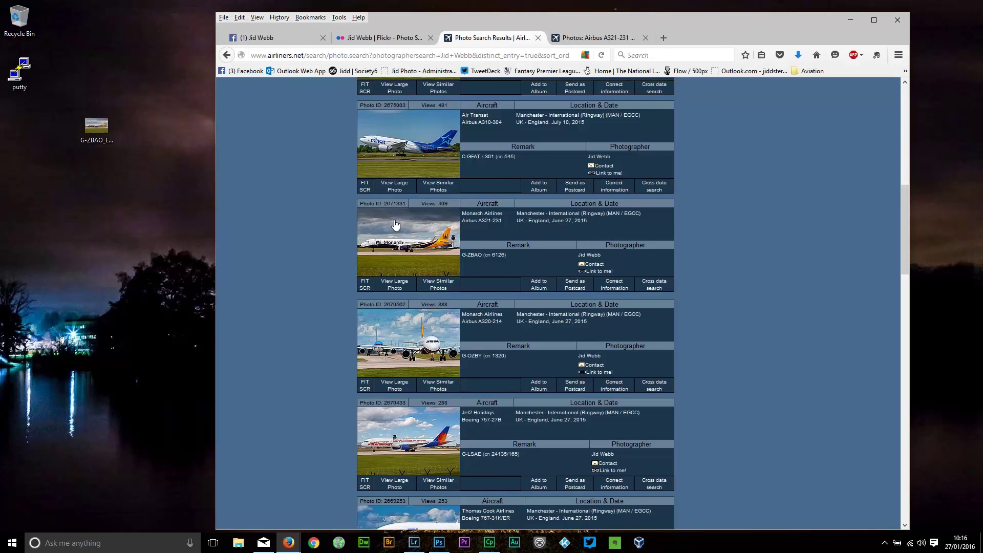
{"action": "left_click", "coordinate": [570, 40]}
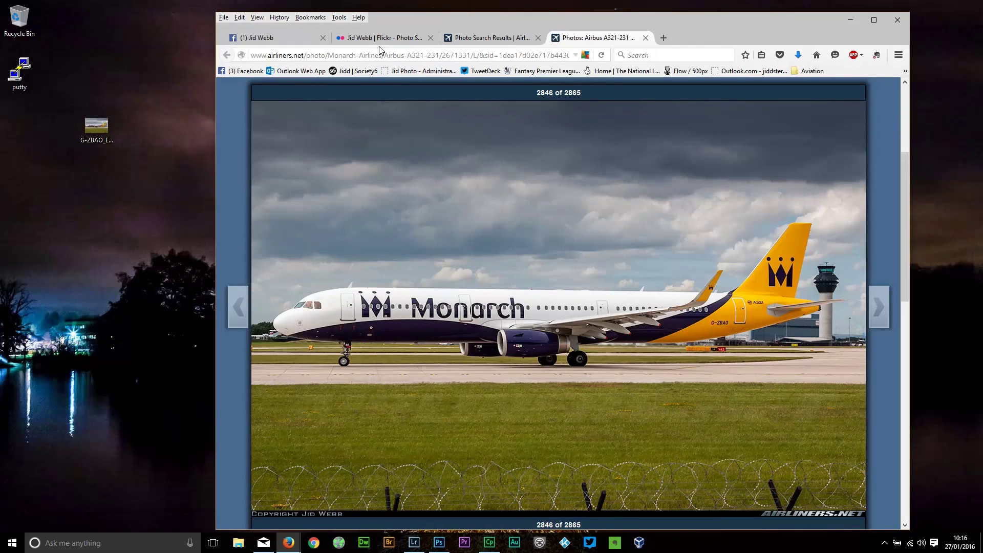
{"action": "left_click", "coordinate": [266, 38]}
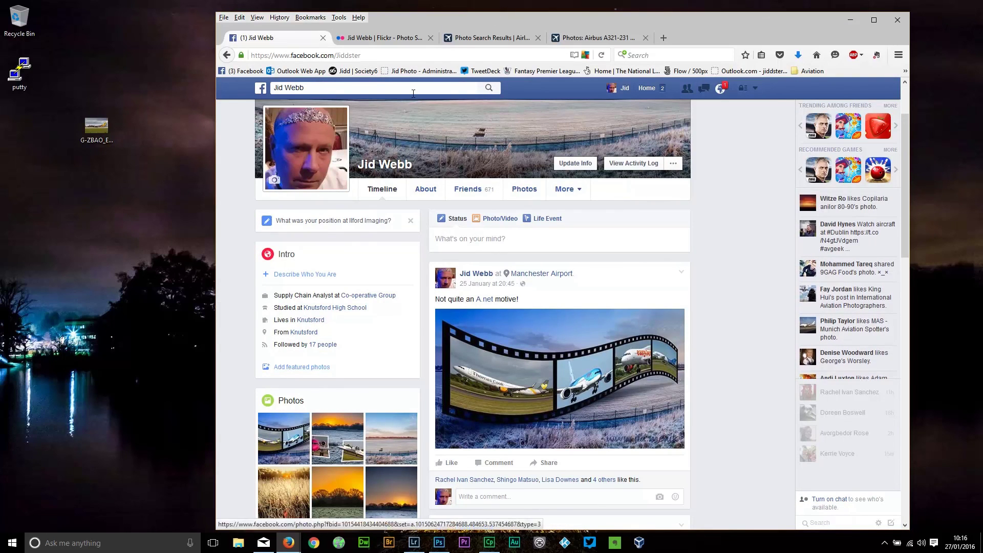
{"action": "left_click", "coordinate": [379, 38]}
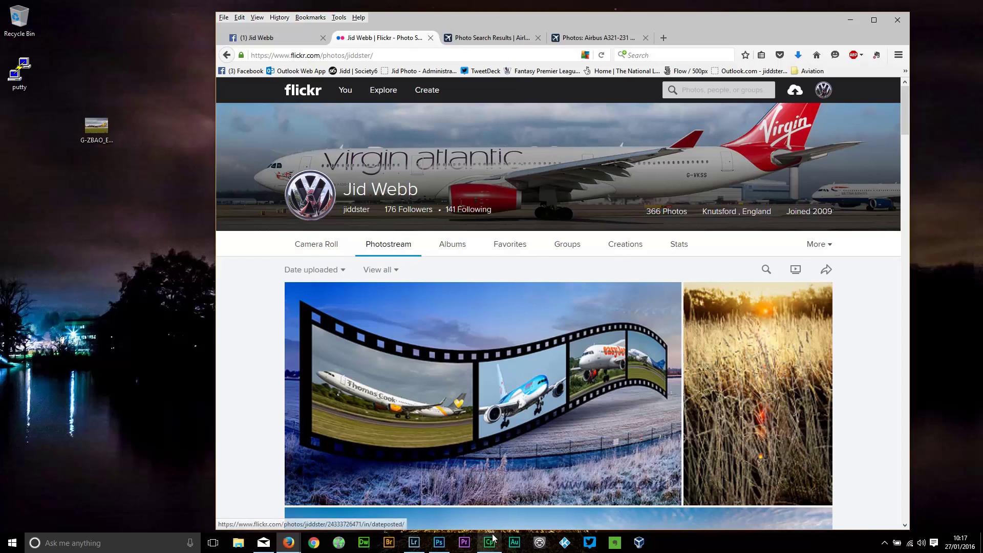
{"action": "mouse_move", "coordinate": [489, 544]}
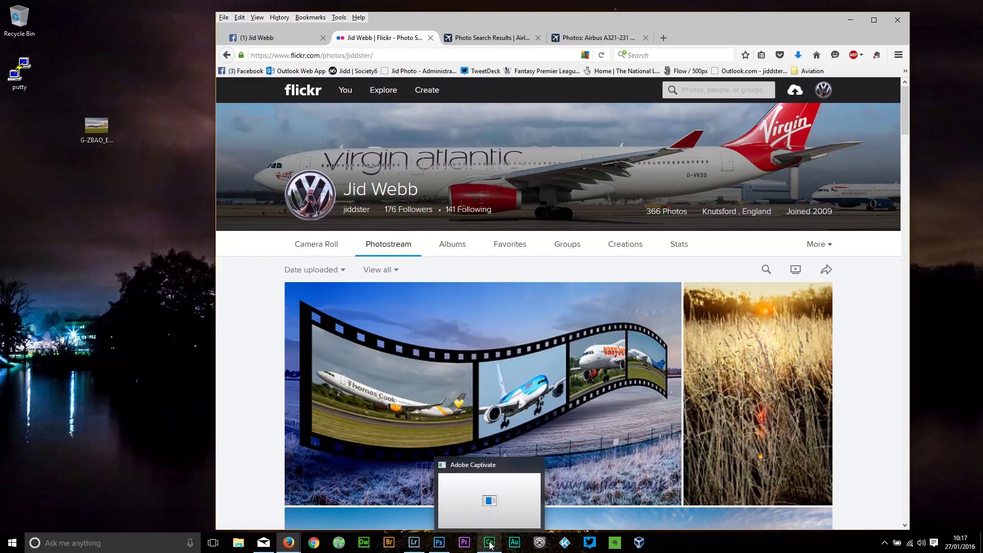